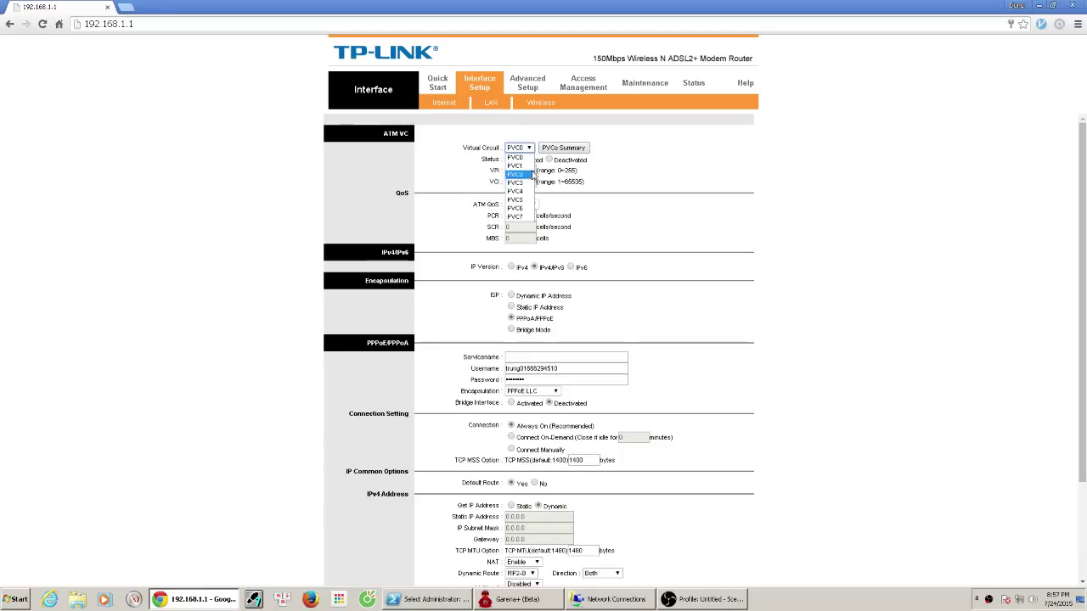
# Step: Examine the Virtual Circuit, ATM QoS and PPPoE Encapsulation choices in the Internet interface settings
pyautogui.click(717, 165)
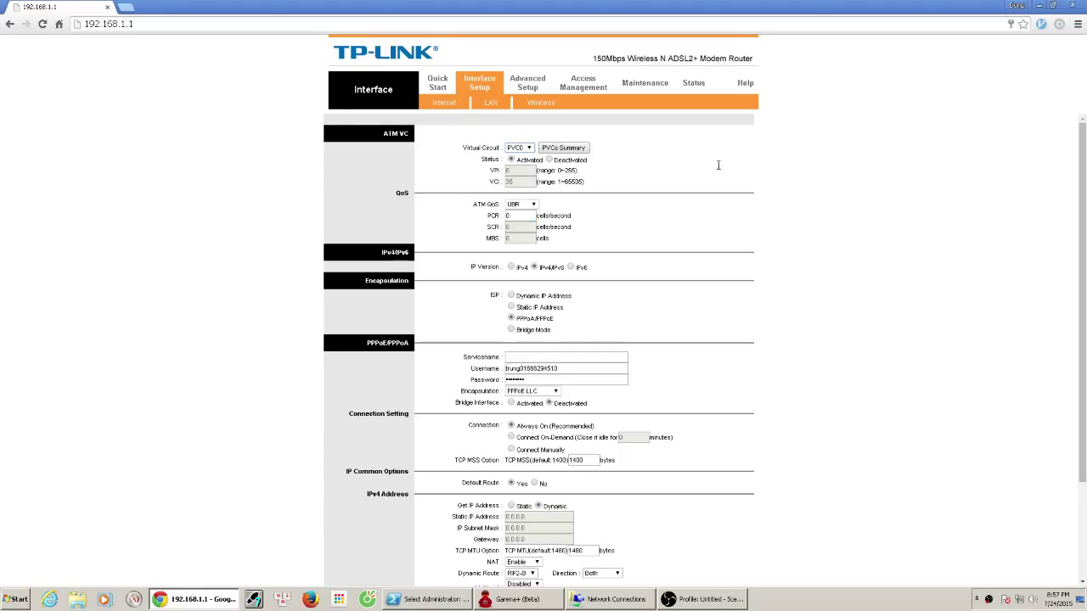
pyautogui.click(519, 147)
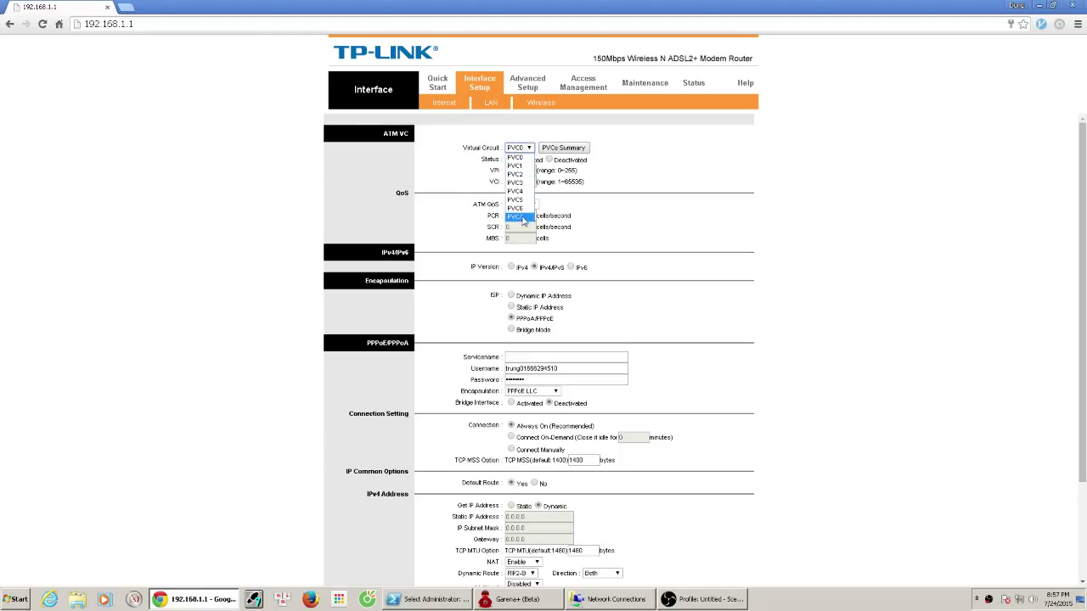
pyautogui.click(637, 175)
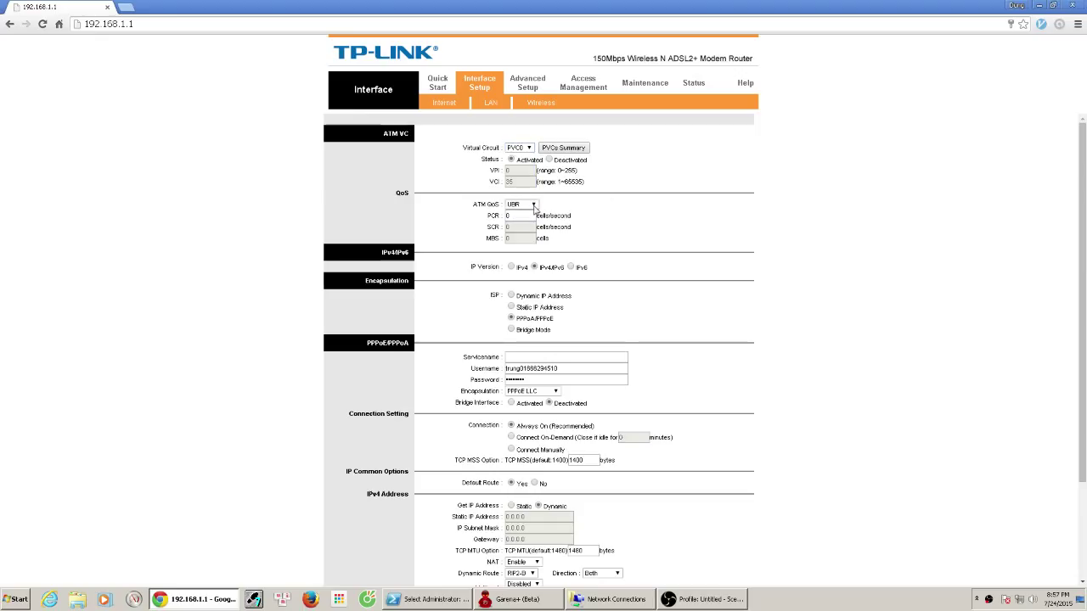
pyautogui.click(533, 206)
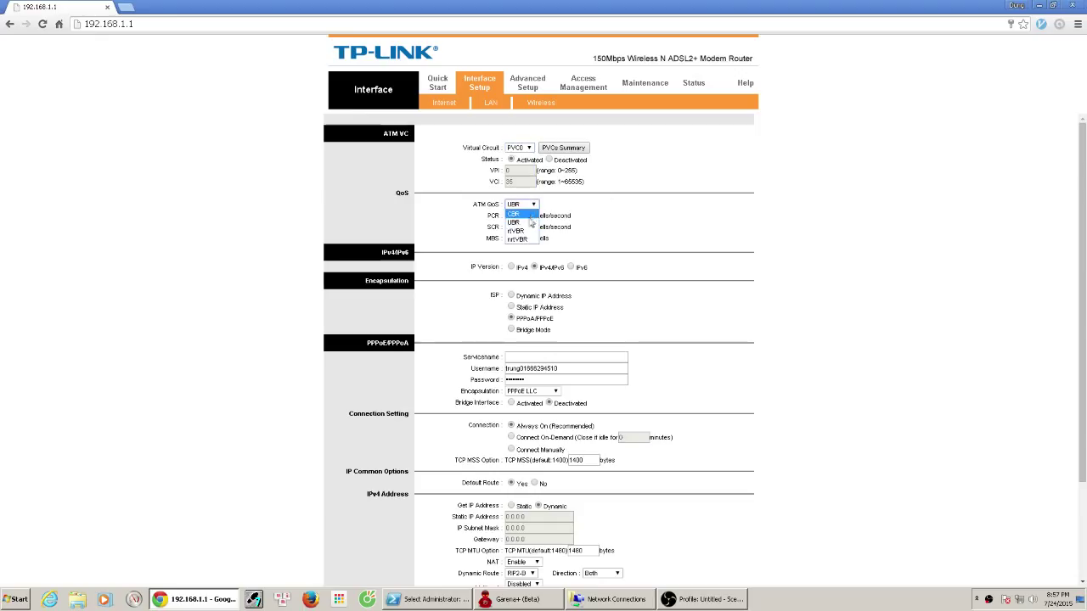
pyautogui.click(613, 230)
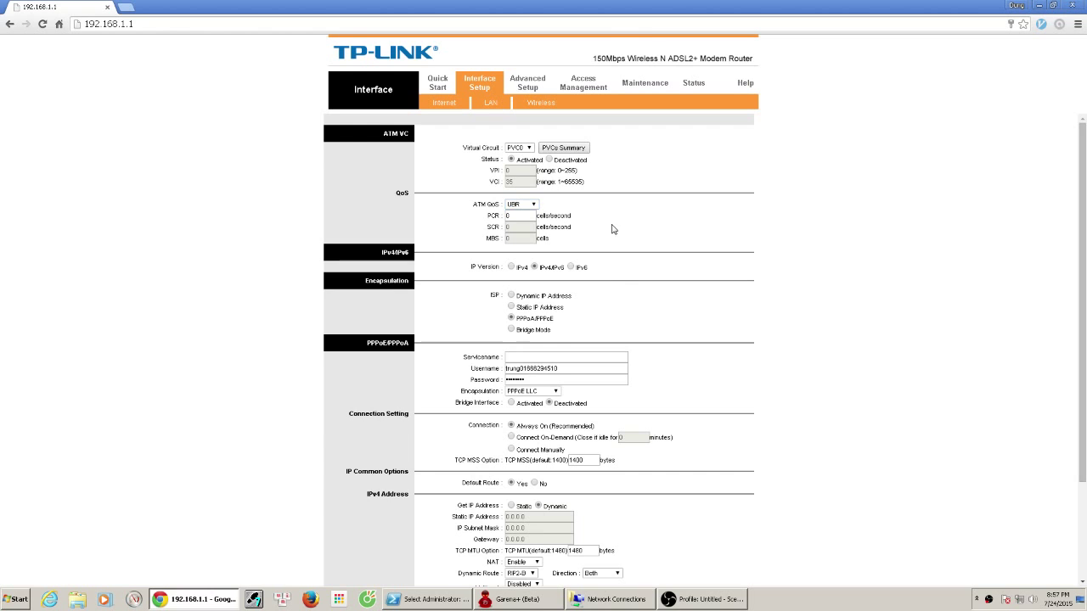
pyautogui.moveTo(1083, 248); pyautogui.dragTo(1084, 345)
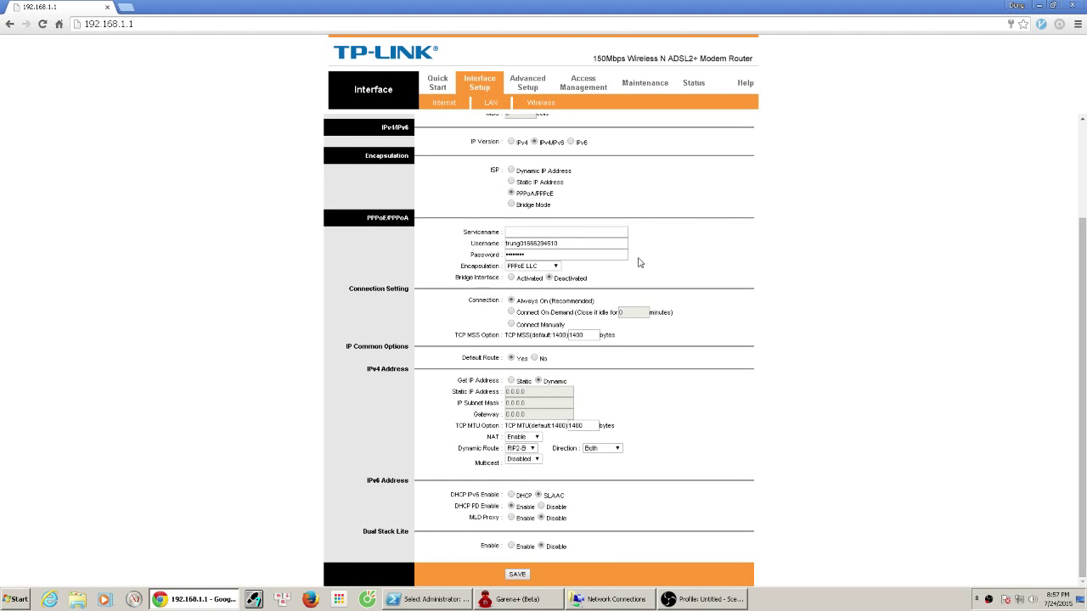
pyautogui.click(556, 266)
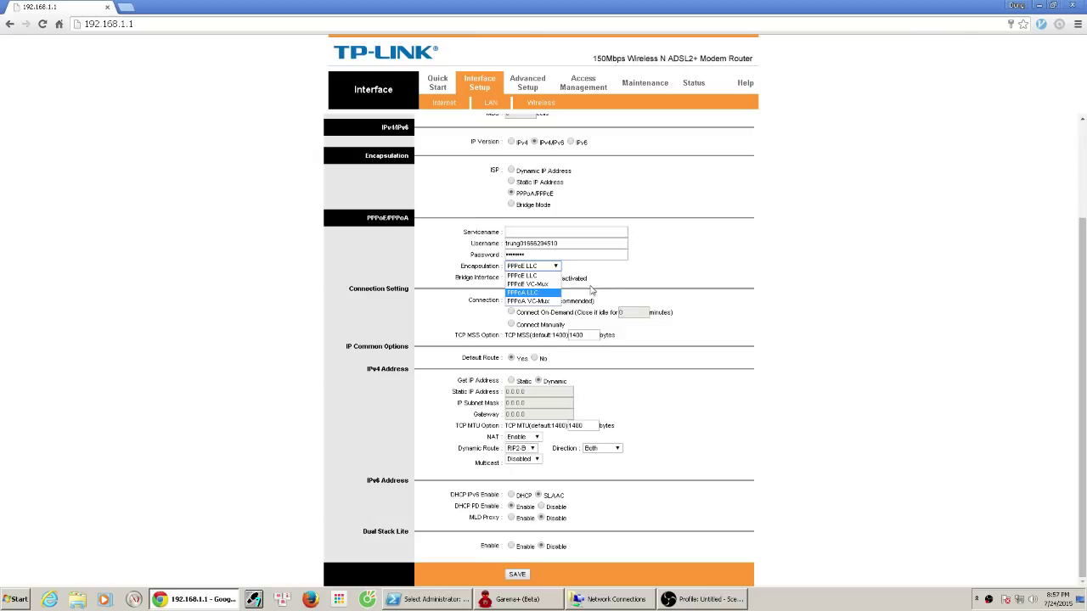
pyautogui.click(793, 260)
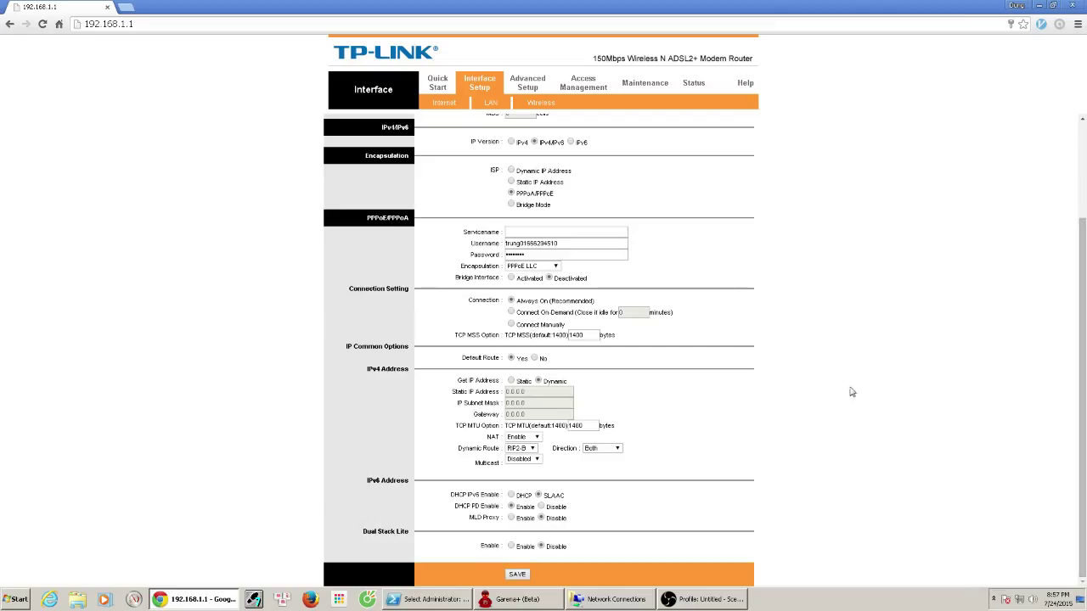
# Step: Inspect the router page's source and its linked navigation-status.html and status.html frames, closing each view
pyautogui.rightClick(848, 354)
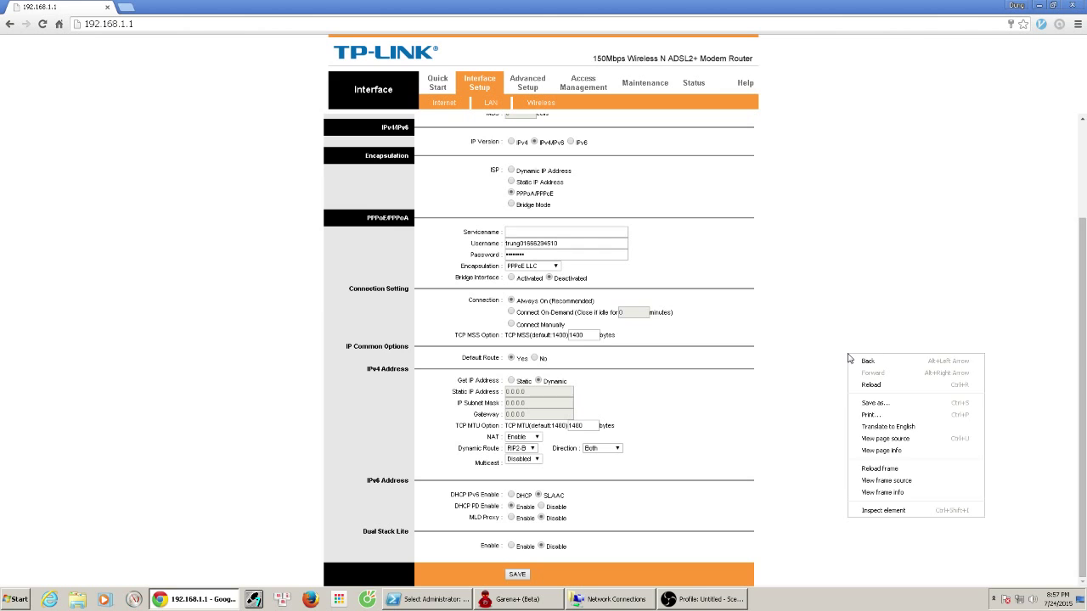
pyautogui.click(876, 439)
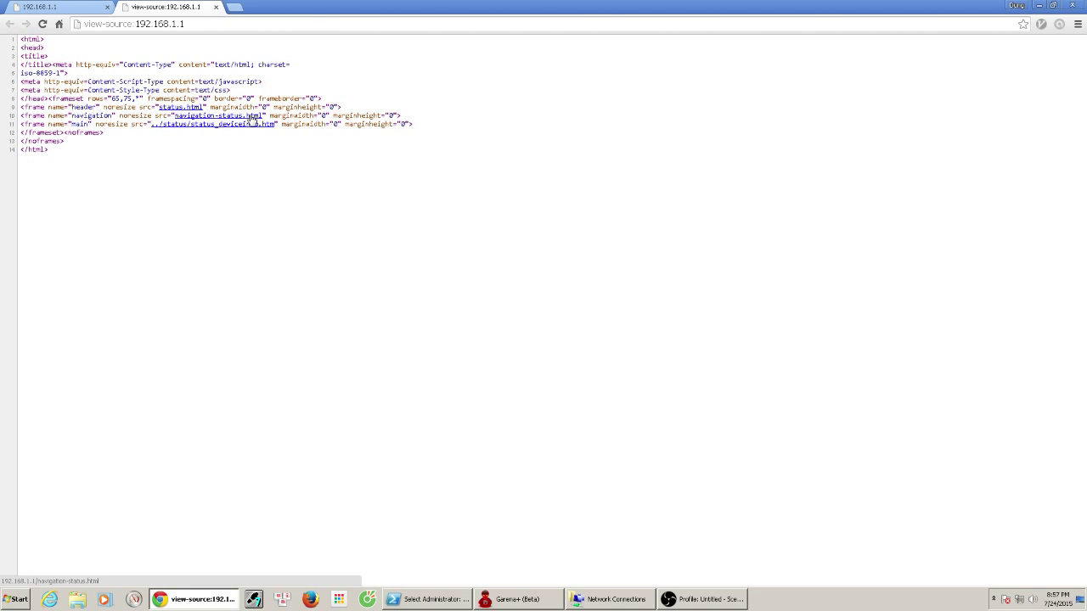
pyautogui.click(252, 120)
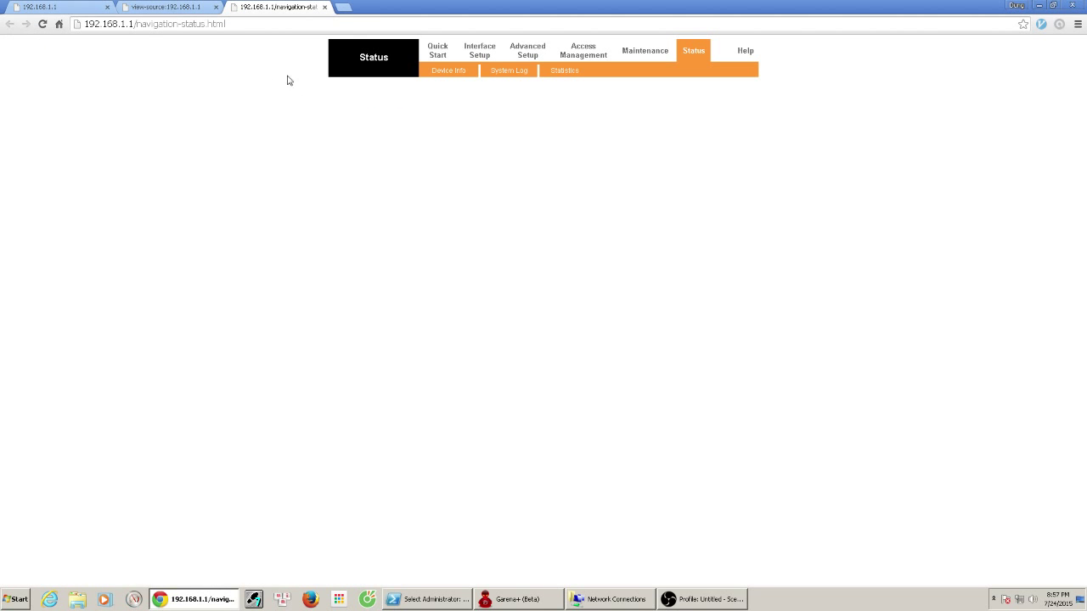
pyautogui.click(326, 7)
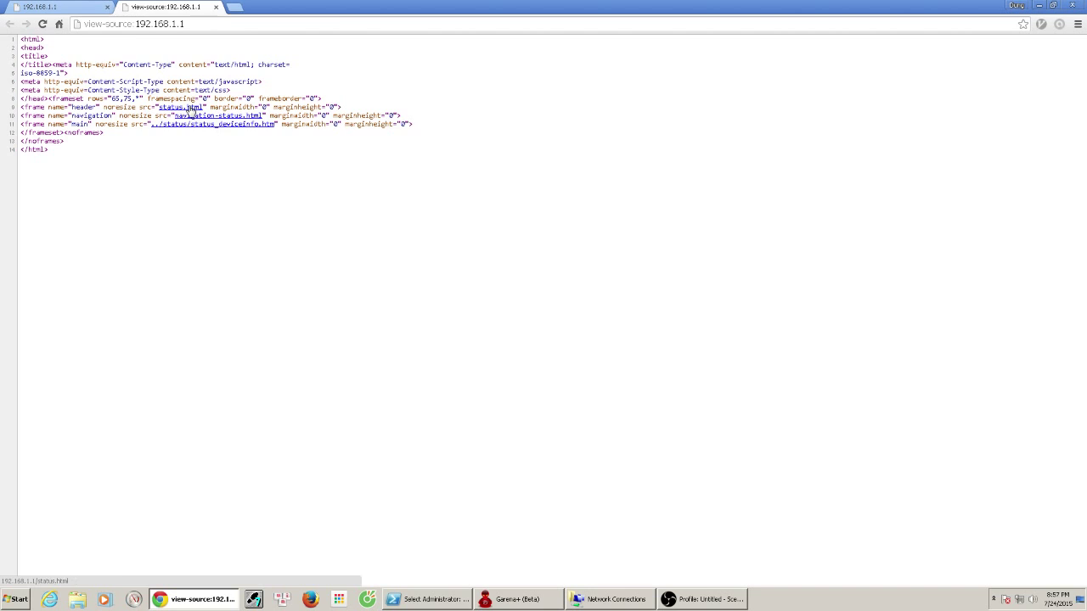
pyautogui.click(189, 107)
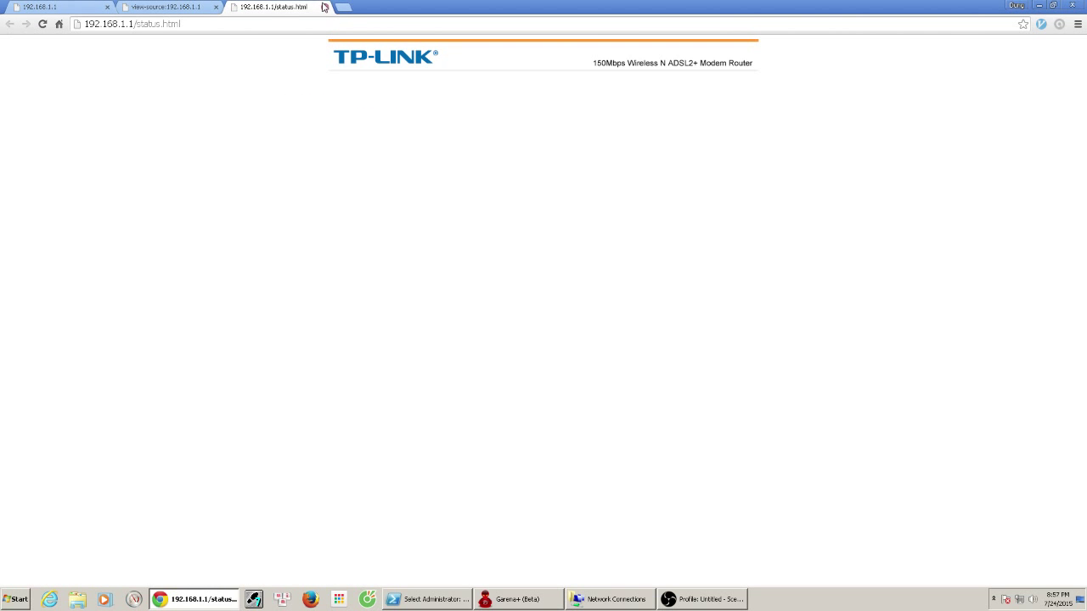
pyautogui.click(322, 7)
pyautogui.click(215, 7)
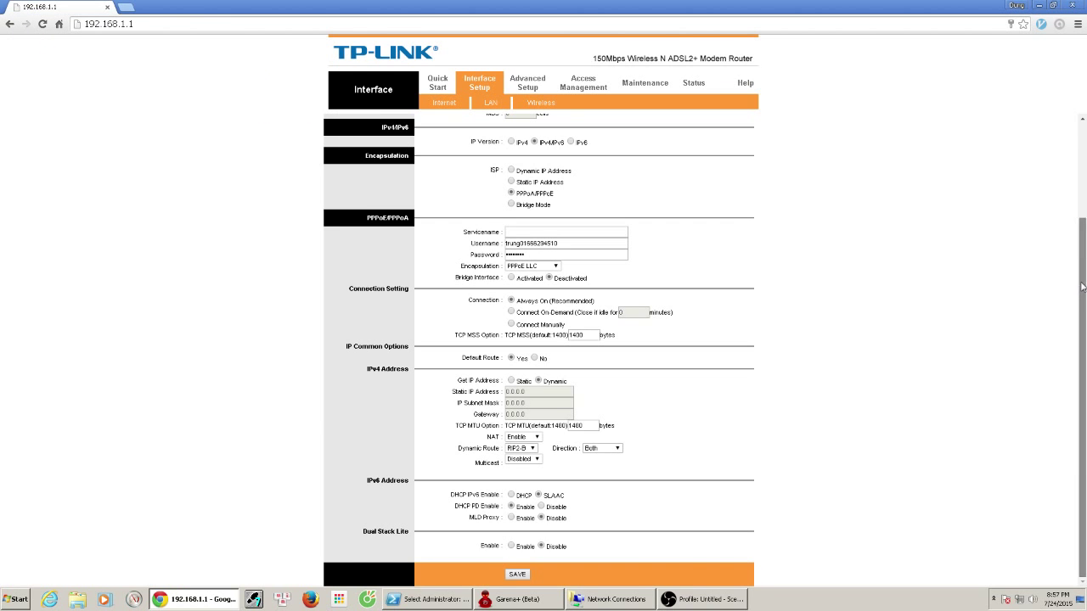
# Step: View the Quick Start page and open the LAN settings under Interface Setup
pyautogui.scroll(3, 1080, 289)
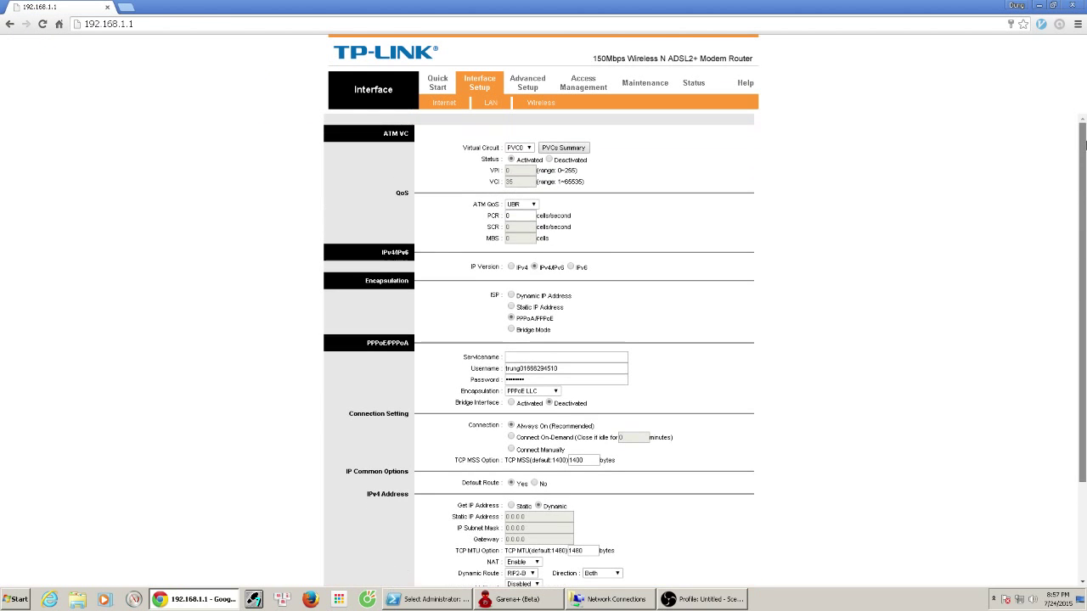
pyautogui.click(443, 87)
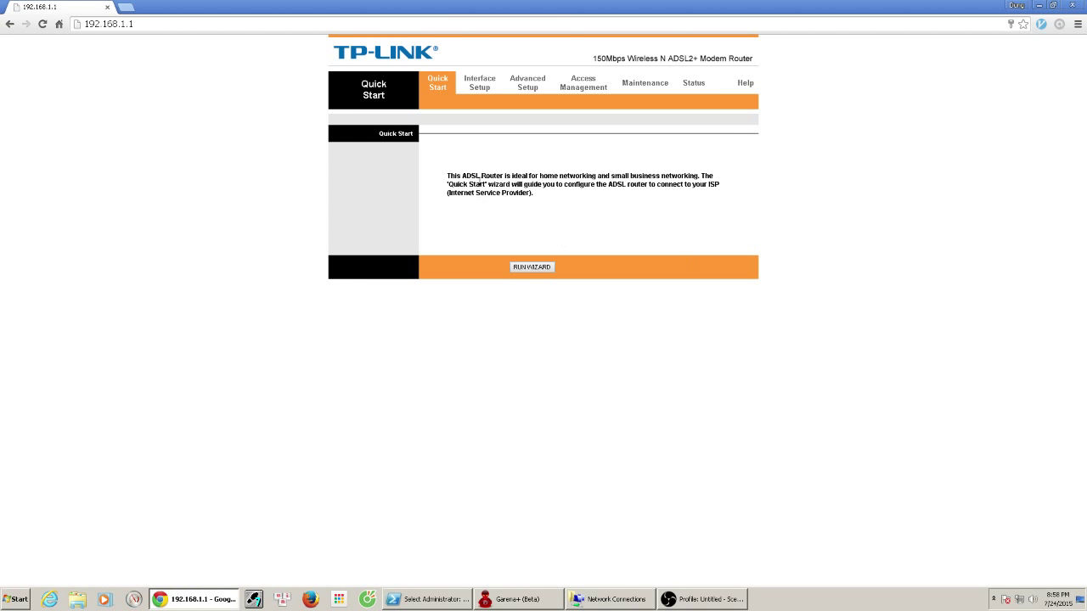
pyautogui.click(481, 92)
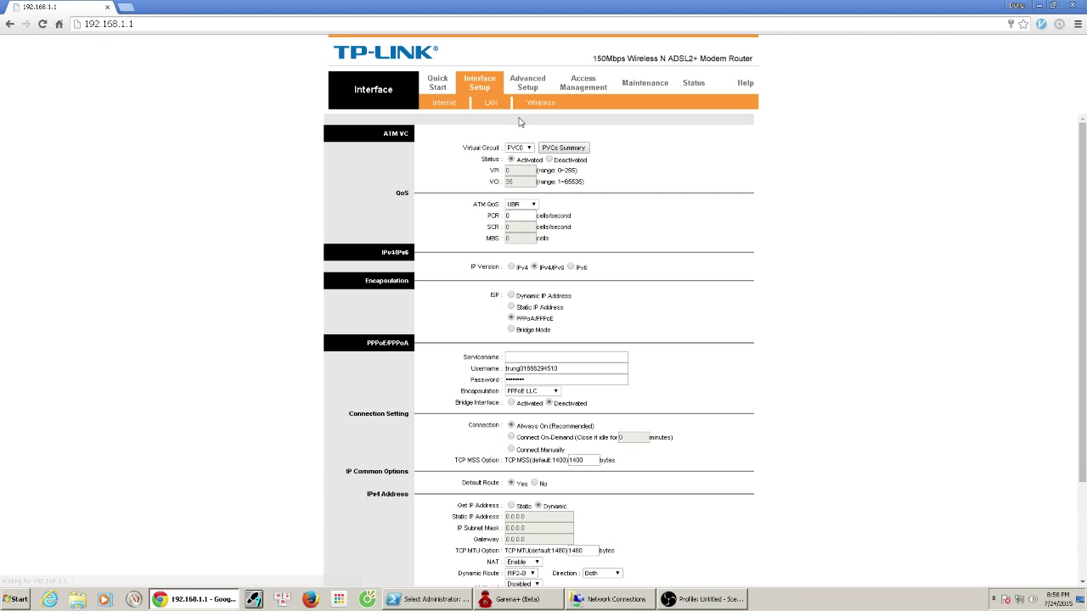
pyautogui.click(447, 111)
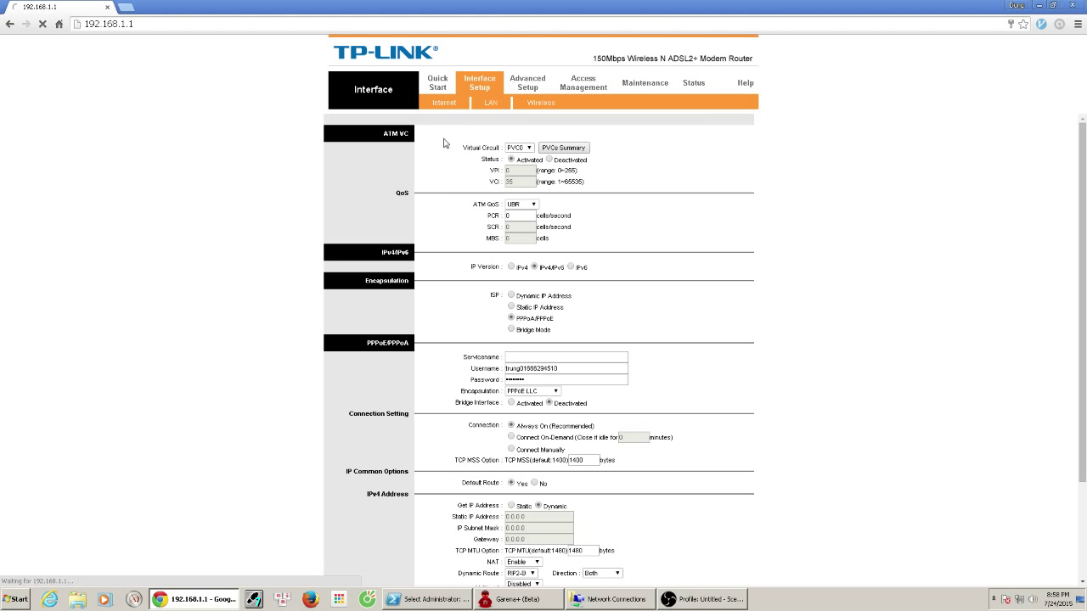
pyautogui.click(496, 111)
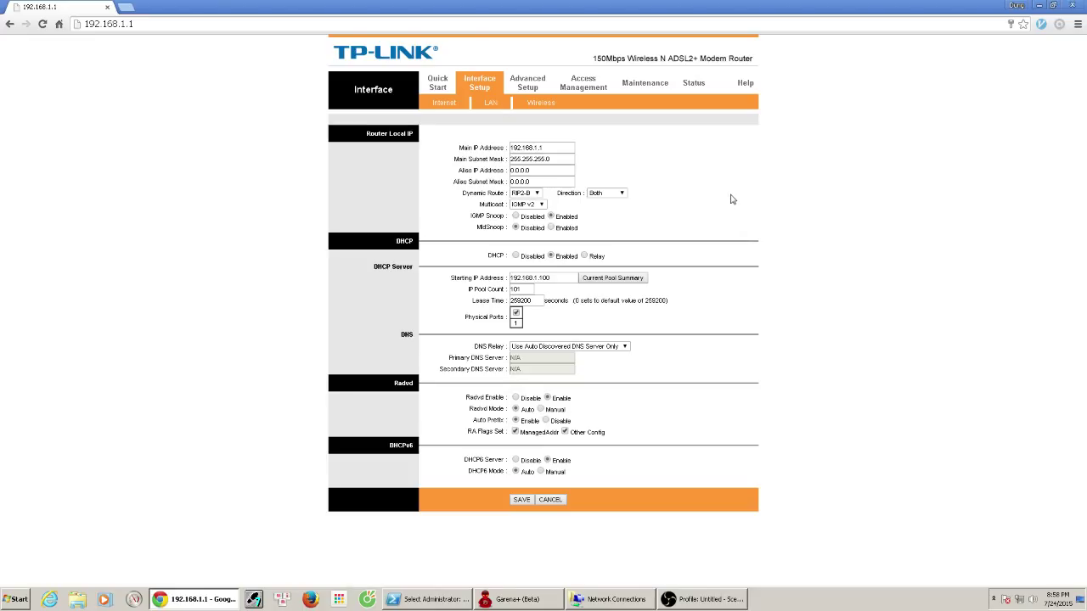
# Step: Examine the Router Local IP settings, including the Dynamic Route and Direction choices and the MldSnoop option
pyautogui.moveTo(504, 181); pyautogui.dragTo(453, 181)
pyautogui.click(533, 193)
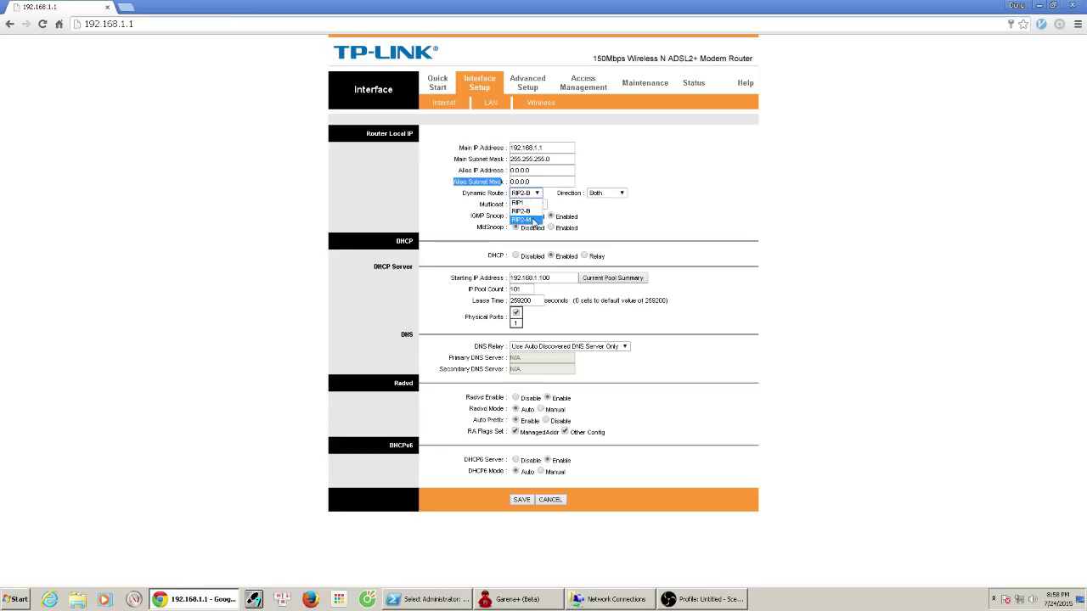
pyautogui.click(658, 207)
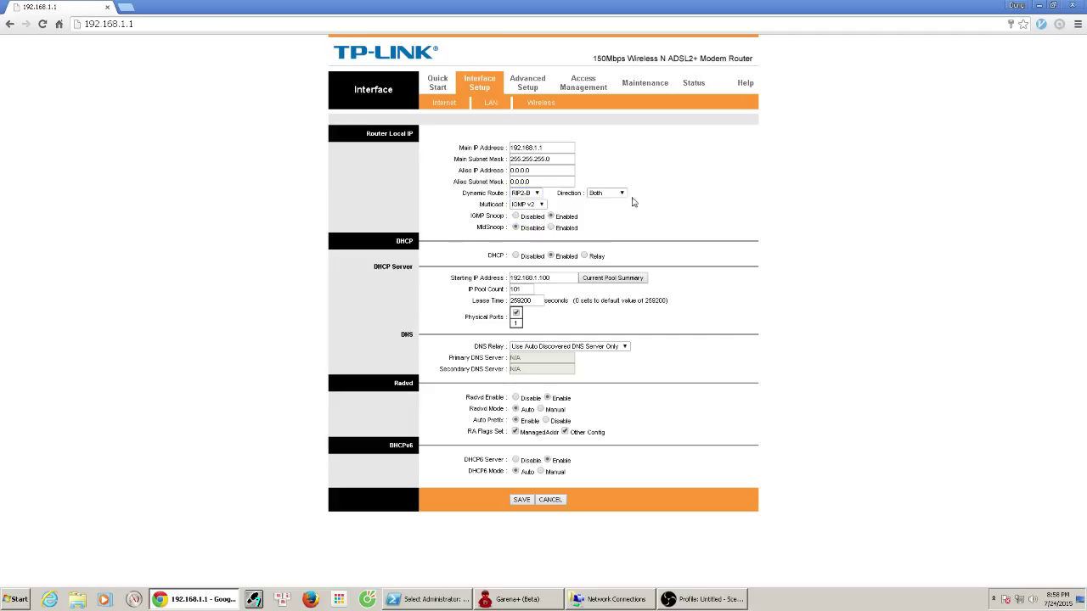
pyautogui.click(622, 195)
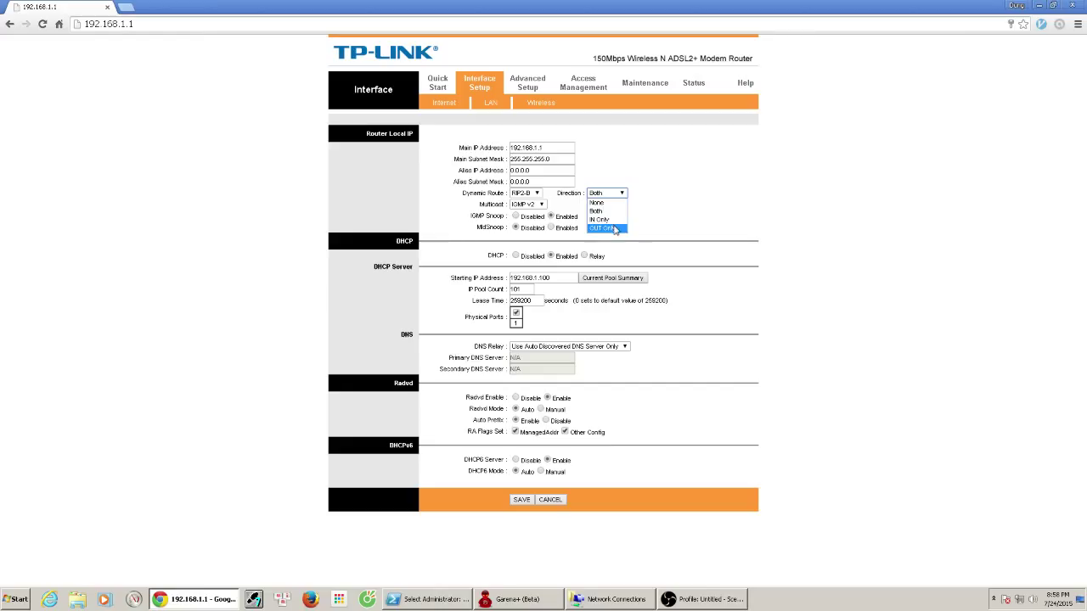
pyautogui.click(729, 196)
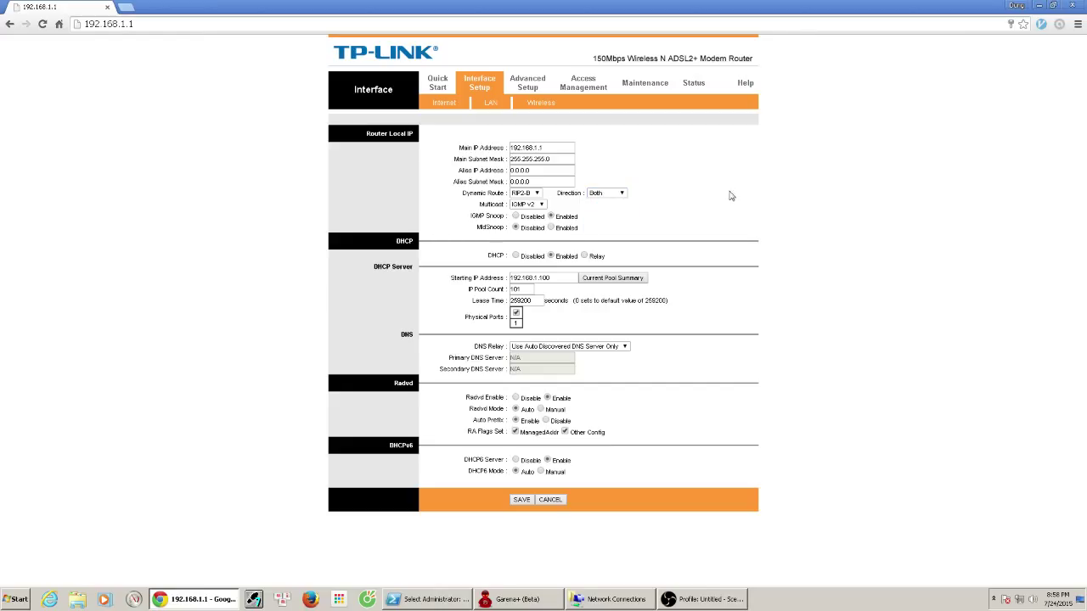
pyautogui.doubleClick(494, 227)
pyautogui.click(795, 201)
# Step: Review the DHCP server's current IP pool summary in an enlarged window and close it
pyautogui.click(540, 277)
pyautogui.click(673, 281)
pyautogui.click(640, 279)
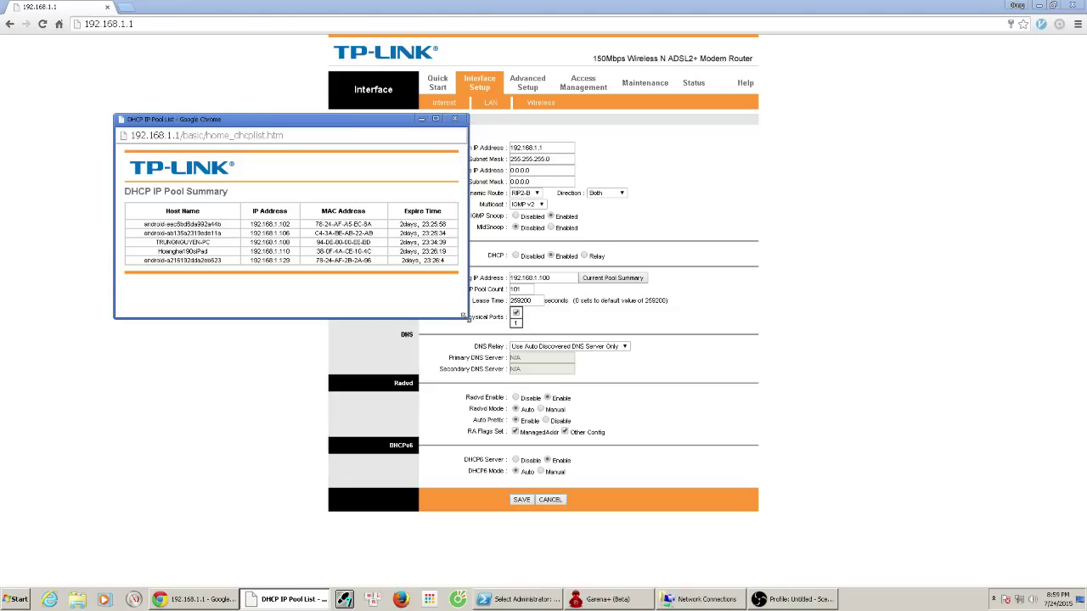
pyautogui.moveTo(472, 322); pyautogui.dragTo(503, 350)
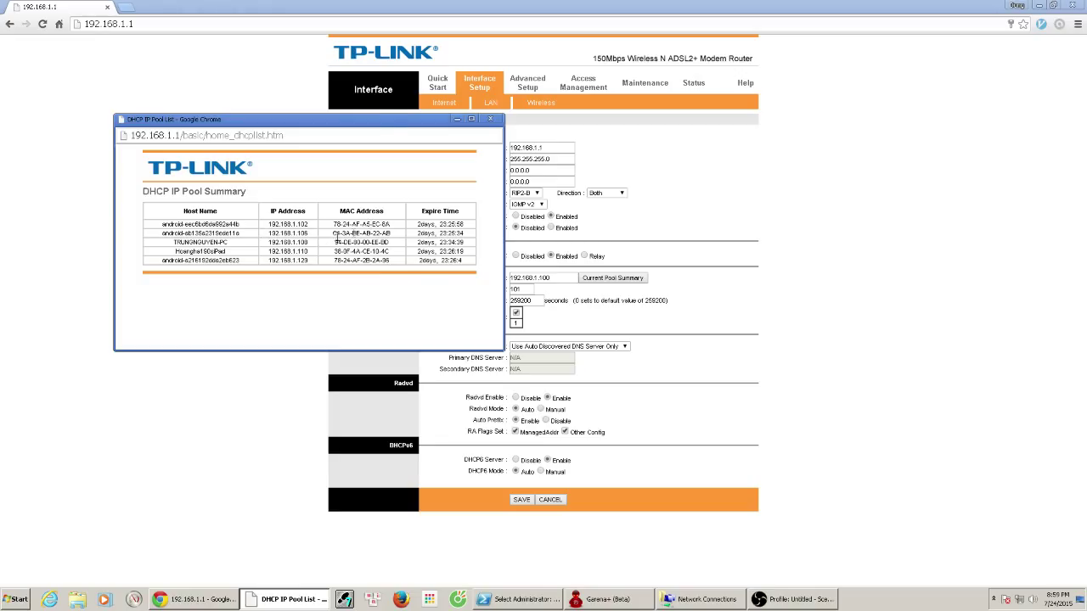
pyautogui.click(489, 120)
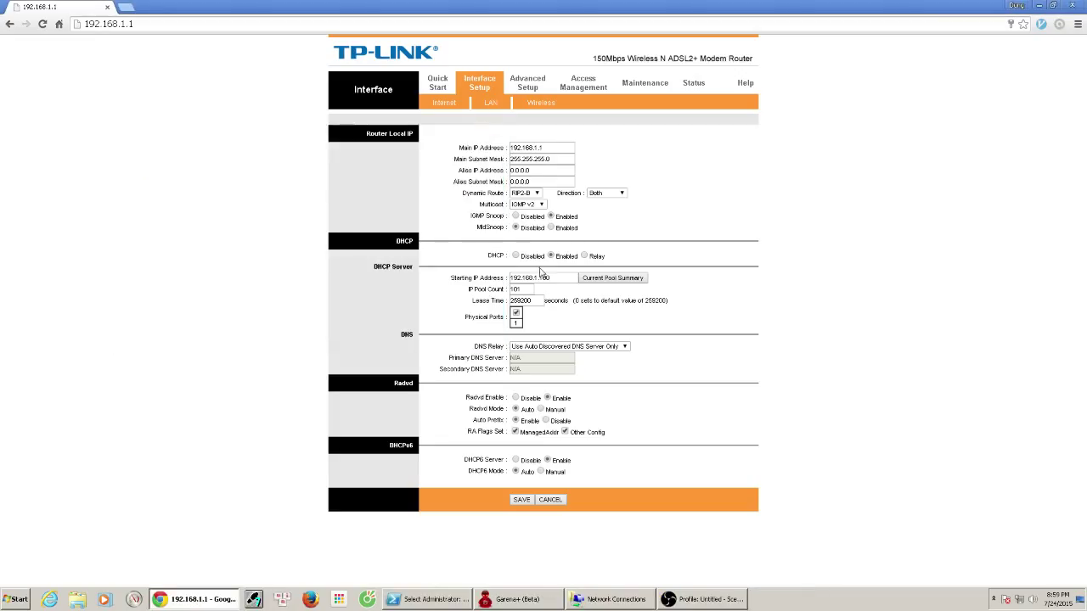
# Step: Set the DHCP server's starting IP address to 192.168.1.30
pyautogui.click(539, 278)
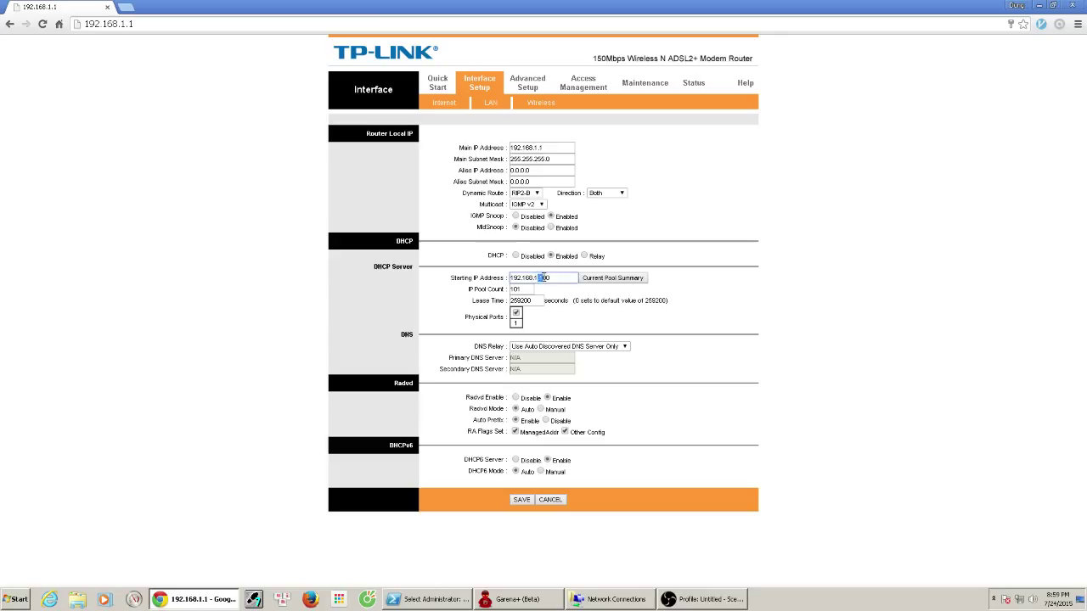
pyautogui.click(544, 278)
pyautogui.write('30')
pyautogui.click(796, 309)
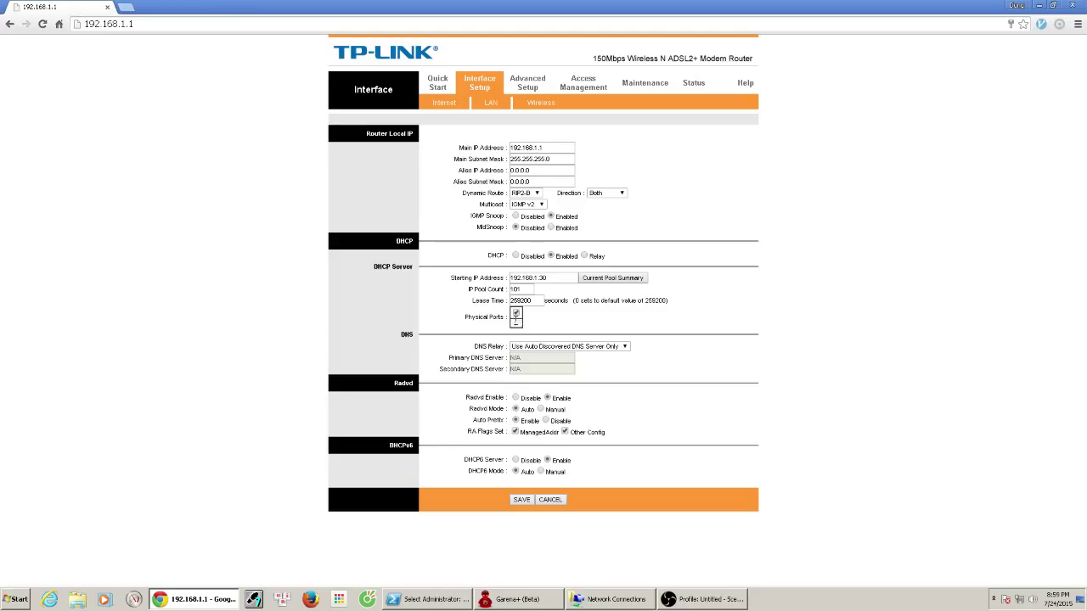
# Step: Choose Use Auto Discovered DNS Server Only for DNS Relay and save the LAN settings
pyautogui.moveTo(477, 317); pyautogui.dragTo(519, 317)
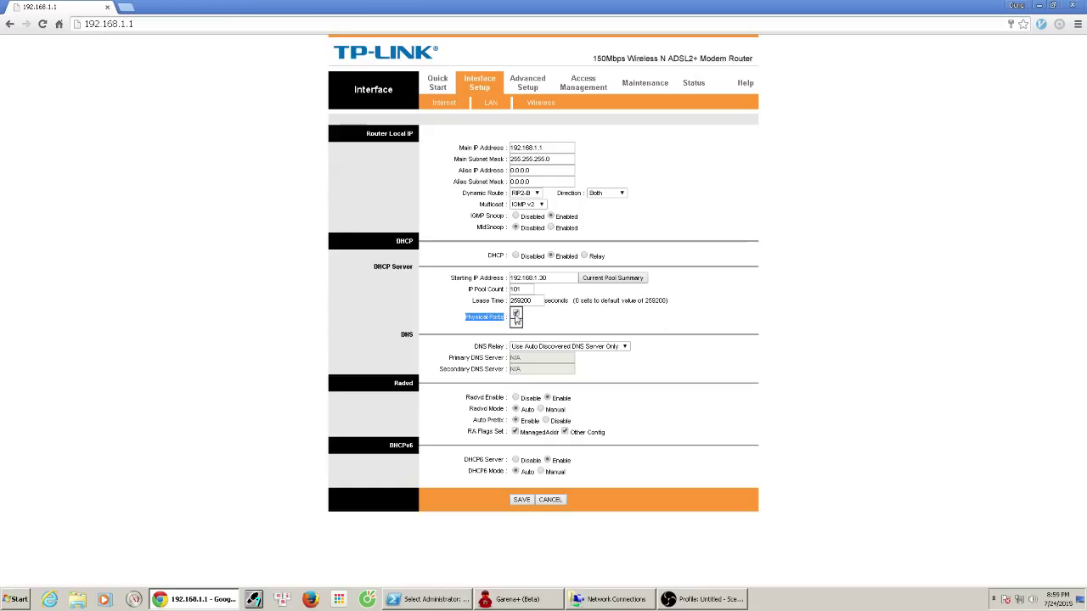
pyautogui.click(623, 347)
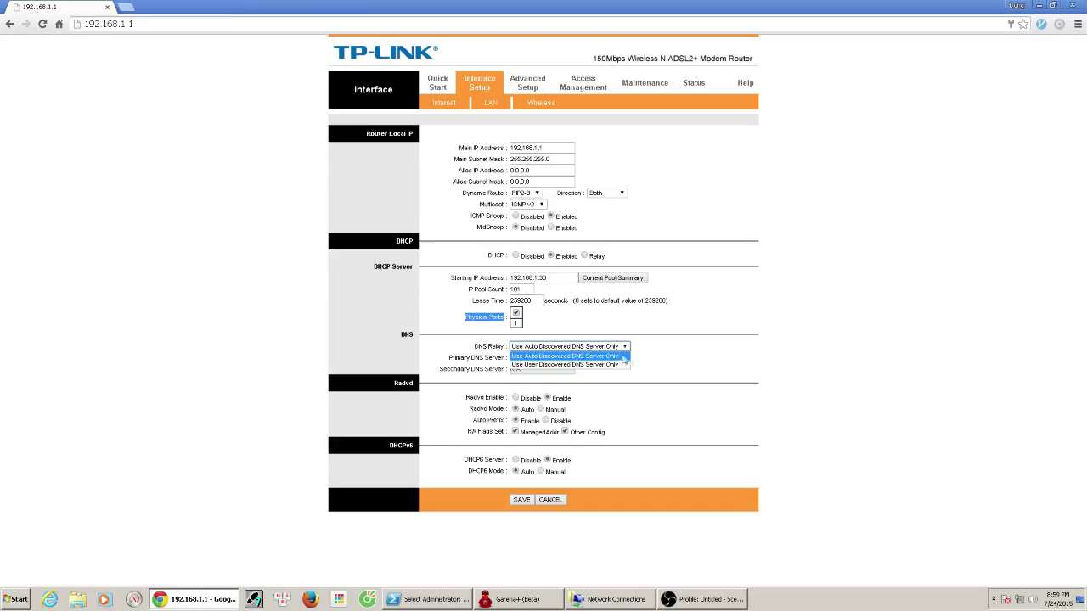
pyautogui.click(623, 356)
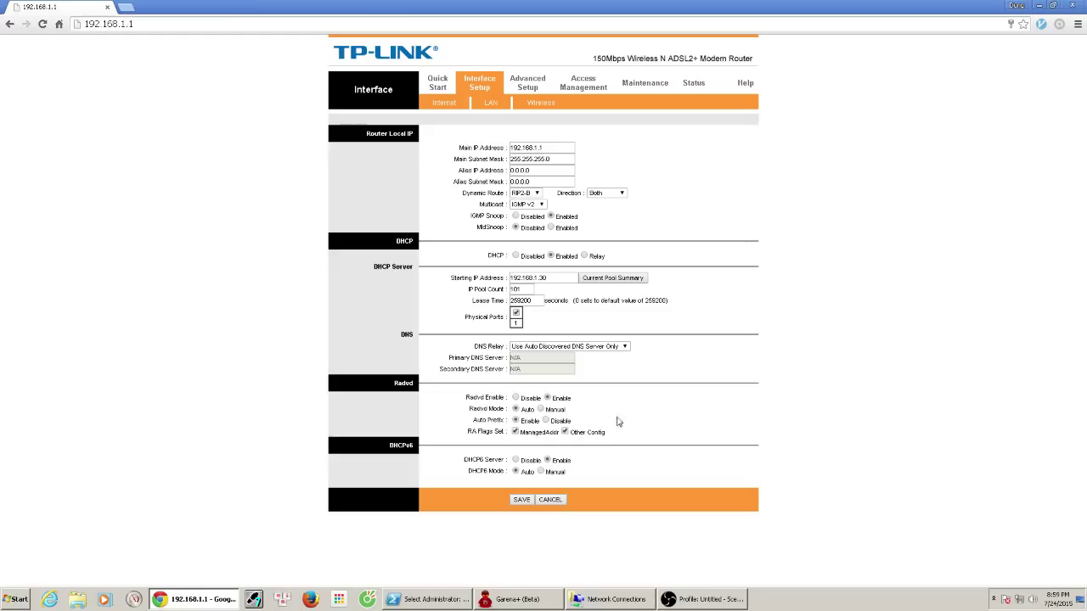
pyautogui.doubleClick(473, 399)
pyautogui.click(801, 436)
pyautogui.click(521, 500)
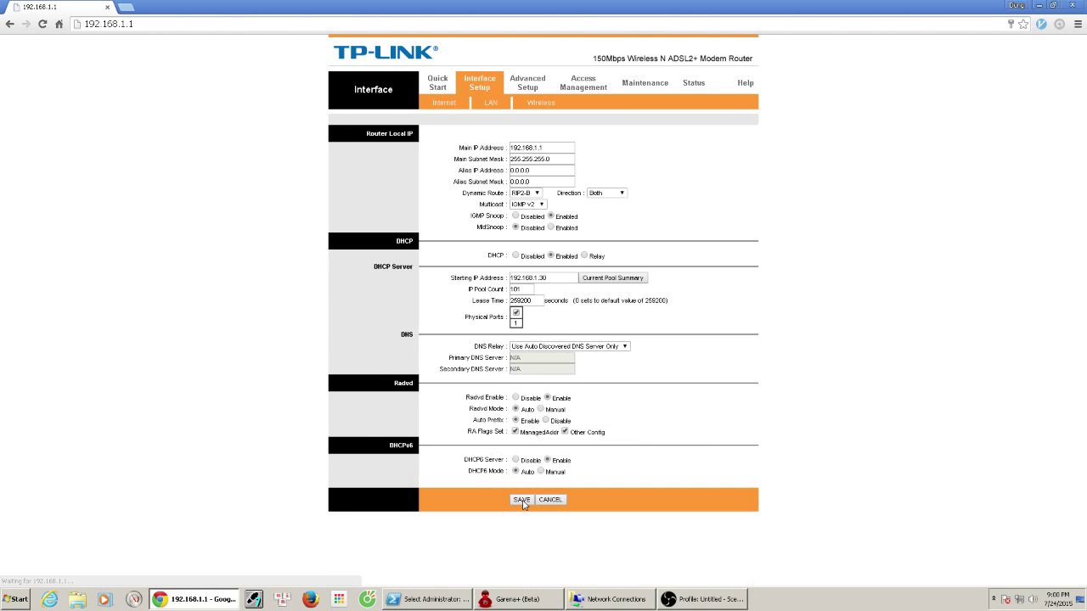
# Step: Open the wireless settings and examine the country and channel number choices for the access point's channel
pyautogui.click(542, 108)
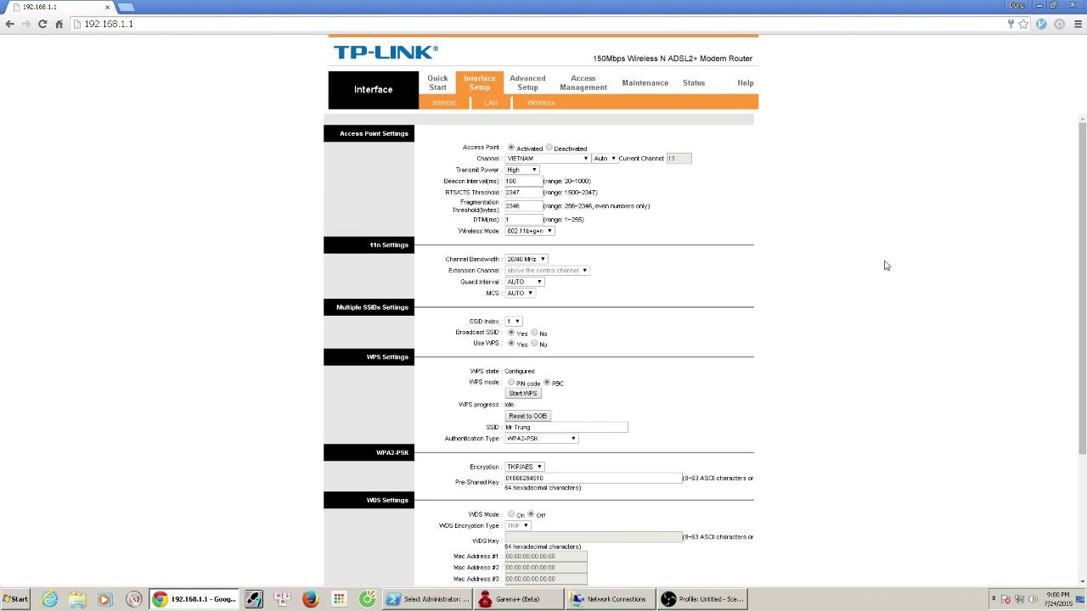
pyautogui.click(586, 159)
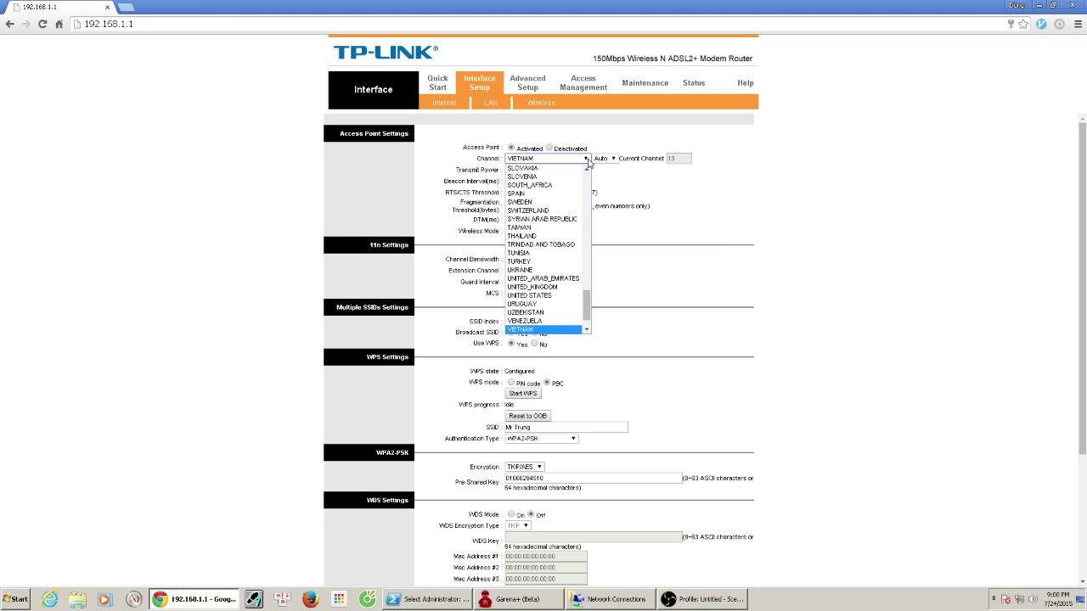
pyautogui.moveTo(585, 306); pyautogui.dragTo(605, 200)
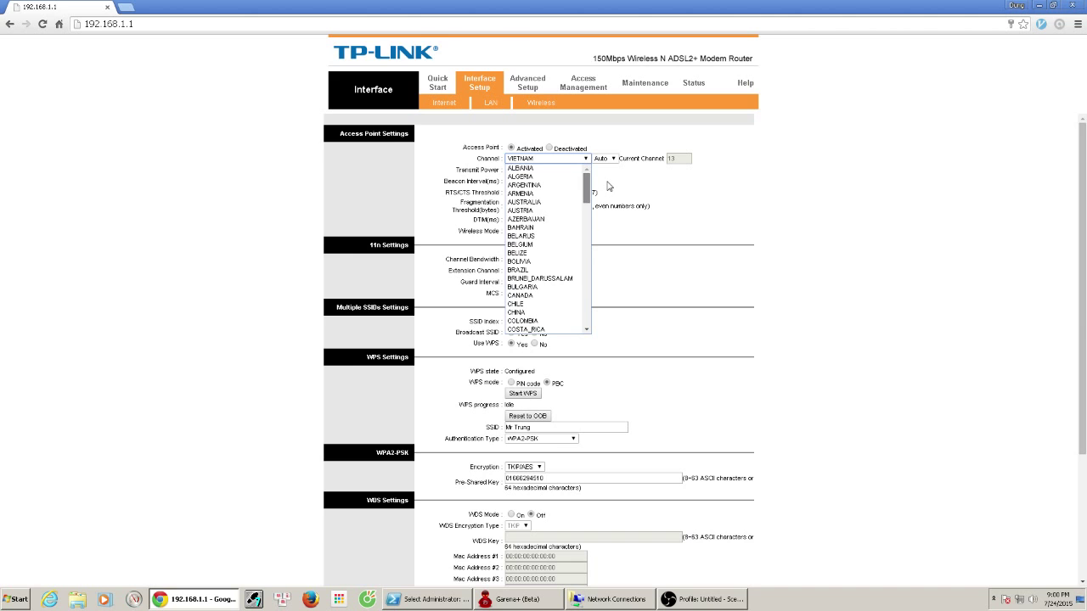
pyautogui.scroll(-5, 608, 186)
pyautogui.click(614, 238)
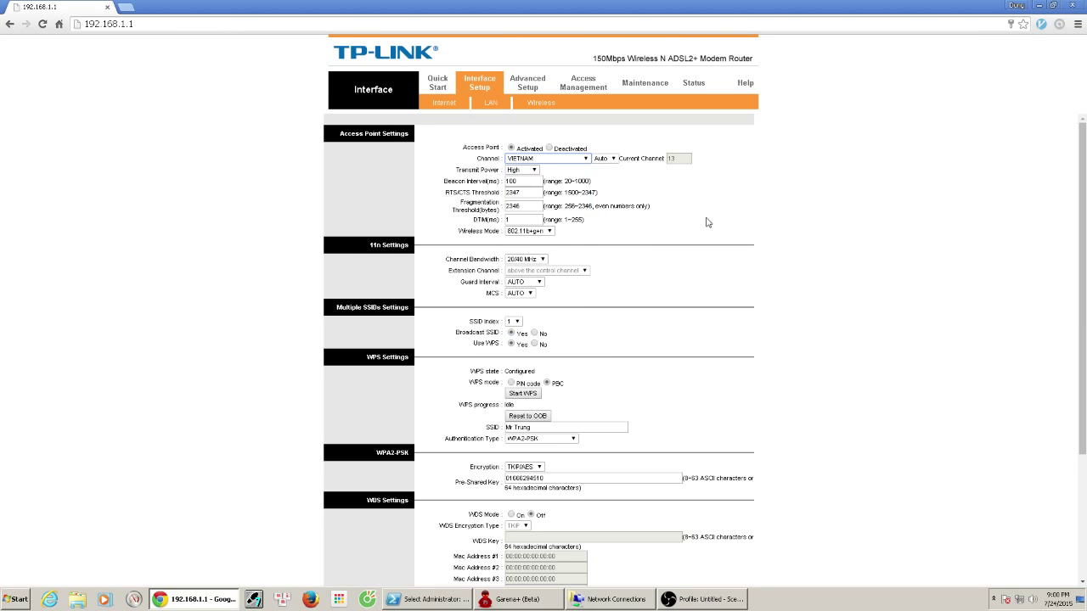
pyautogui.click(607, 159)
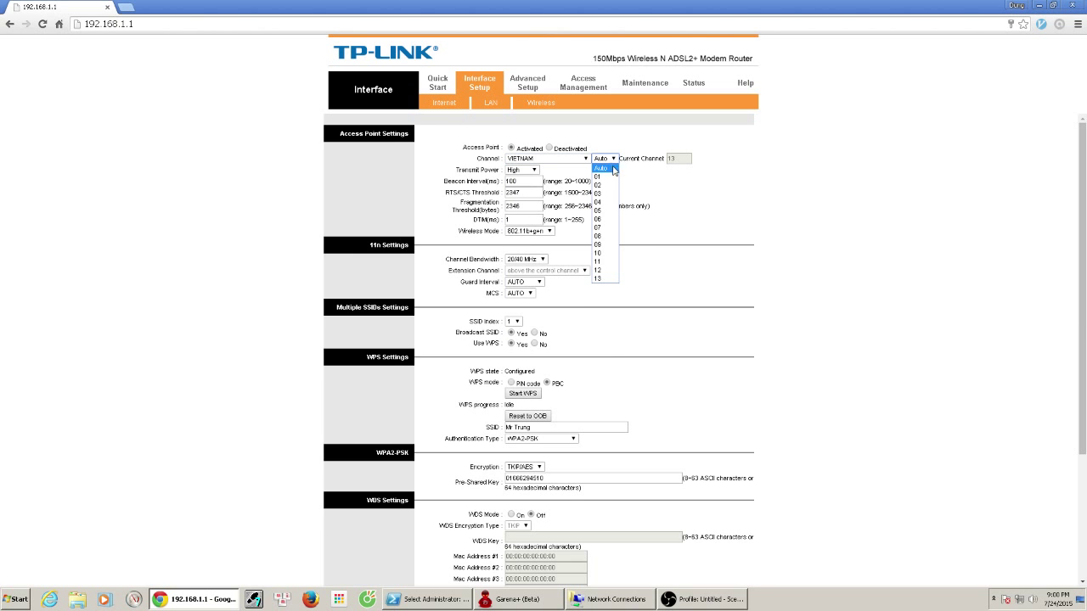
pyautogui.click(804, 217)
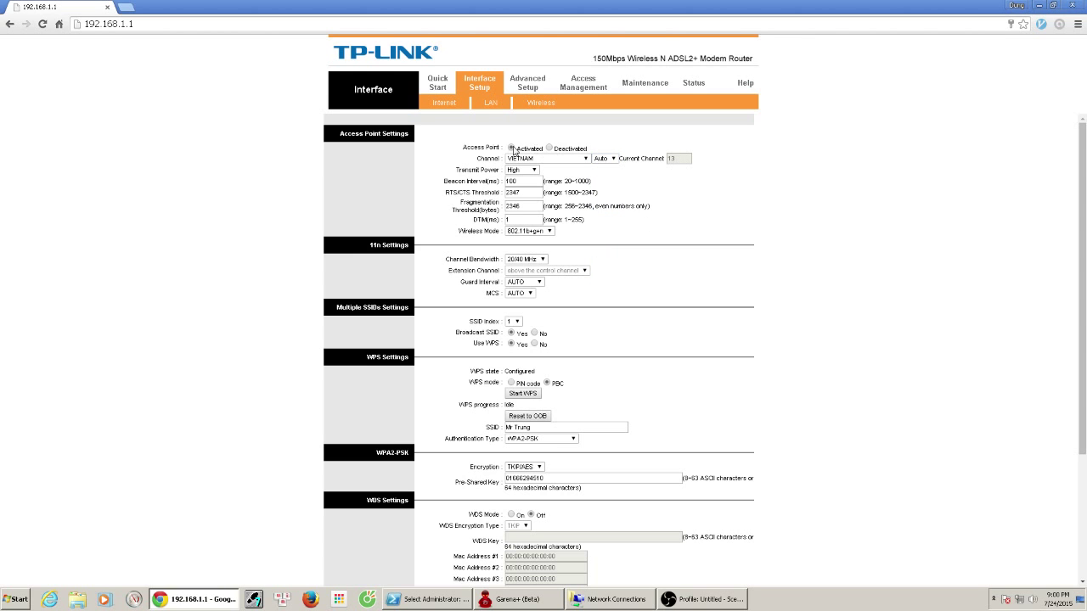
# Step: Examine the Channel Bandwidth and Wireless Mode choices in the wireless settings
pyautogui.click(541, 259)
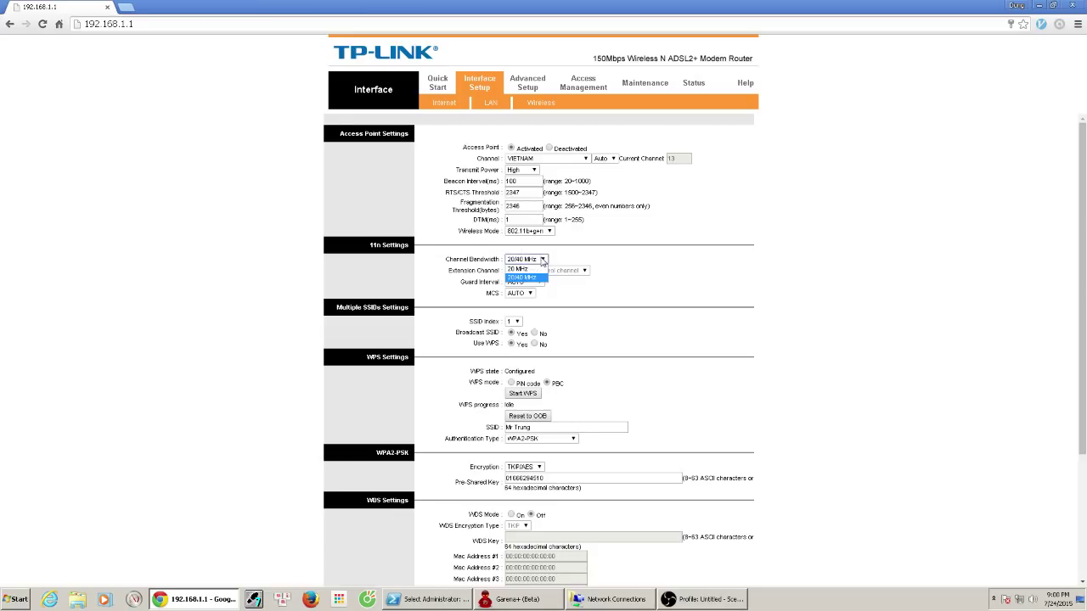
pyautogui.click(691, 247)
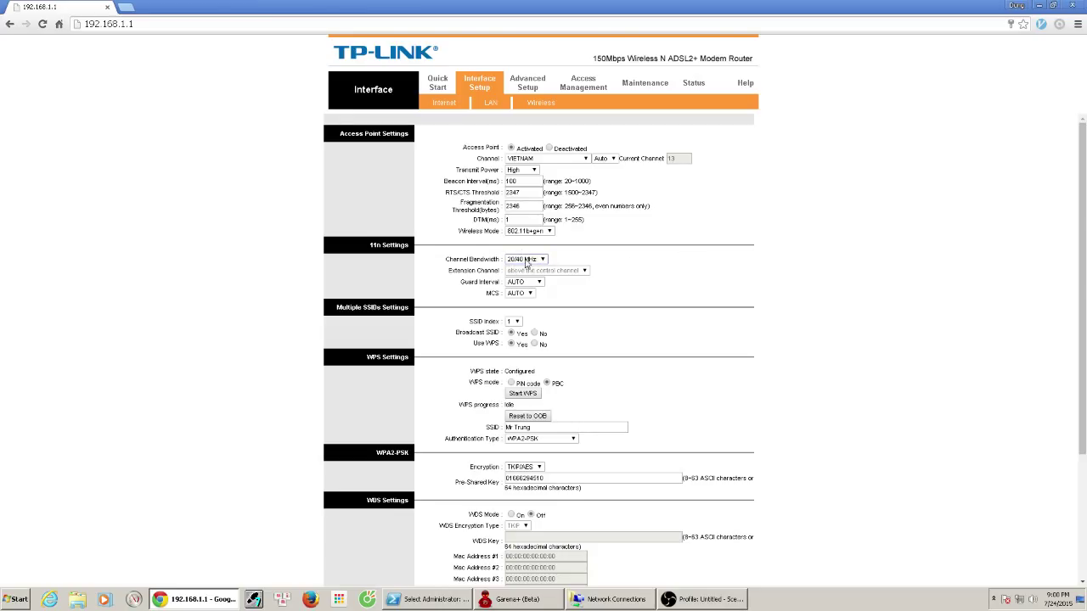
pyautogui.click(548, 233)
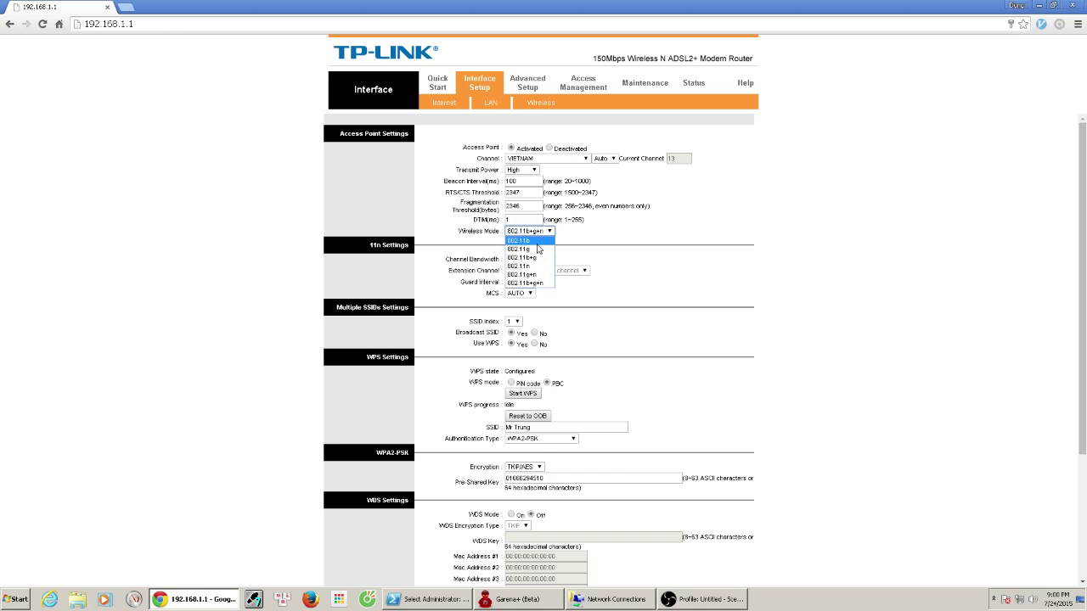
pyautogui.click(628, 239)
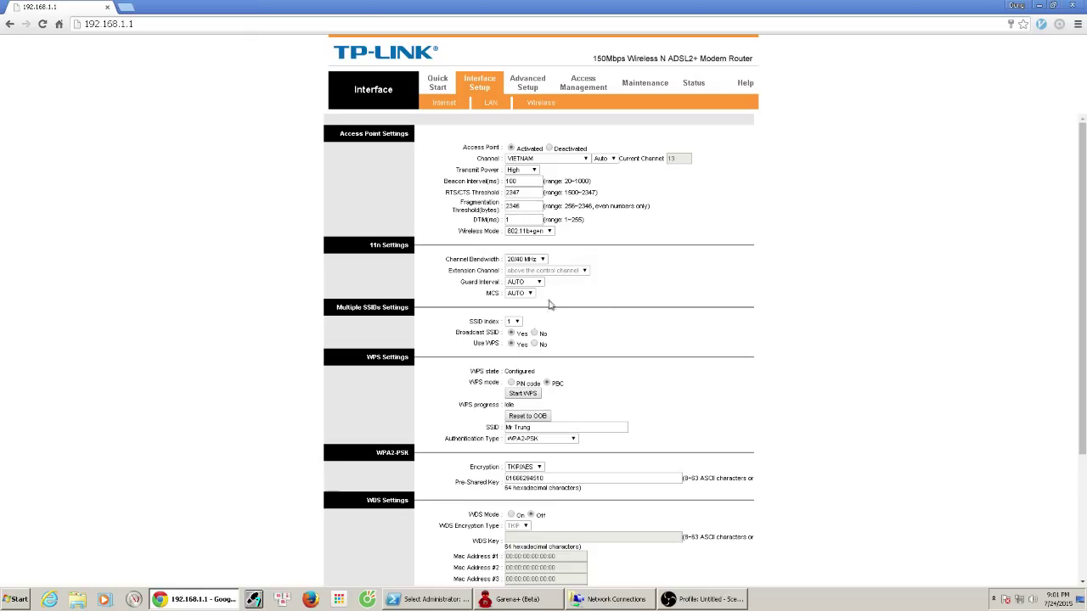
# Step: Examine the Guard Interval and MCS choices in the 11n Settings
pyautogui.click(540, 282)
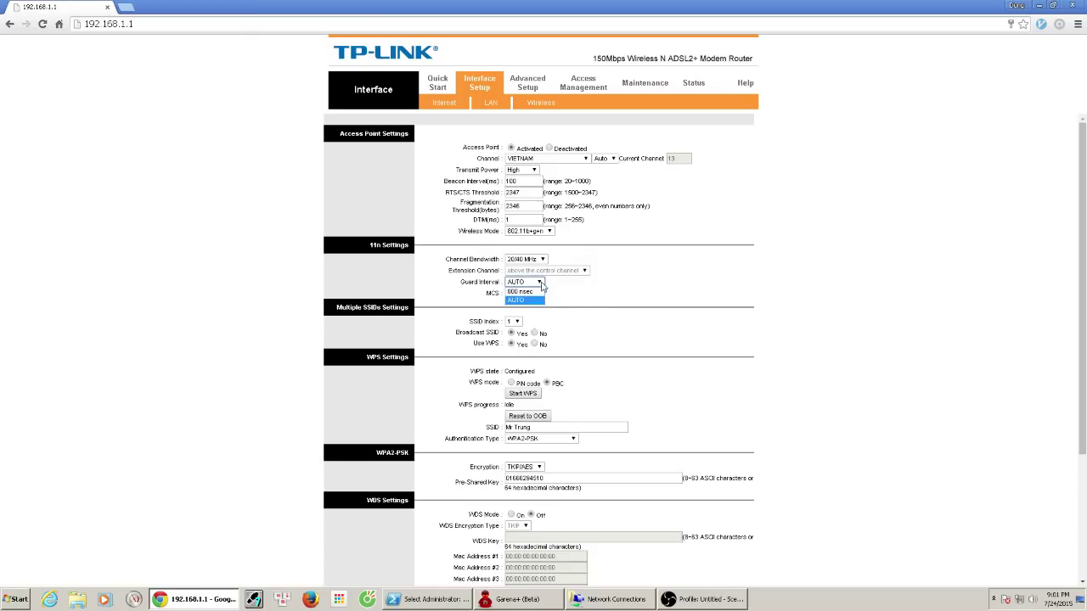
pyautogui.click(637, 288)
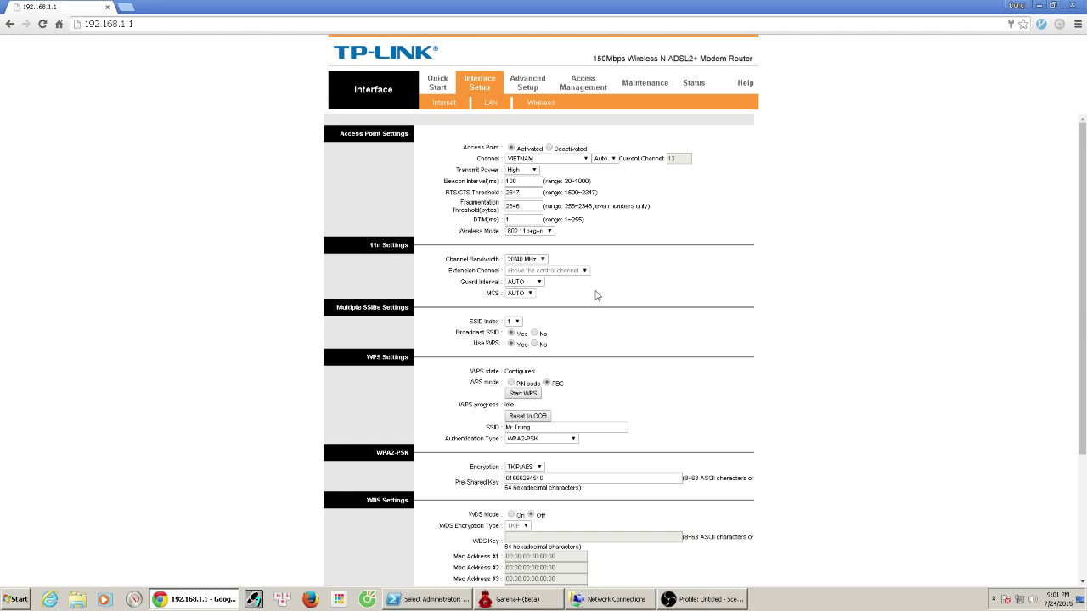
pyautogui.click(527, 294)
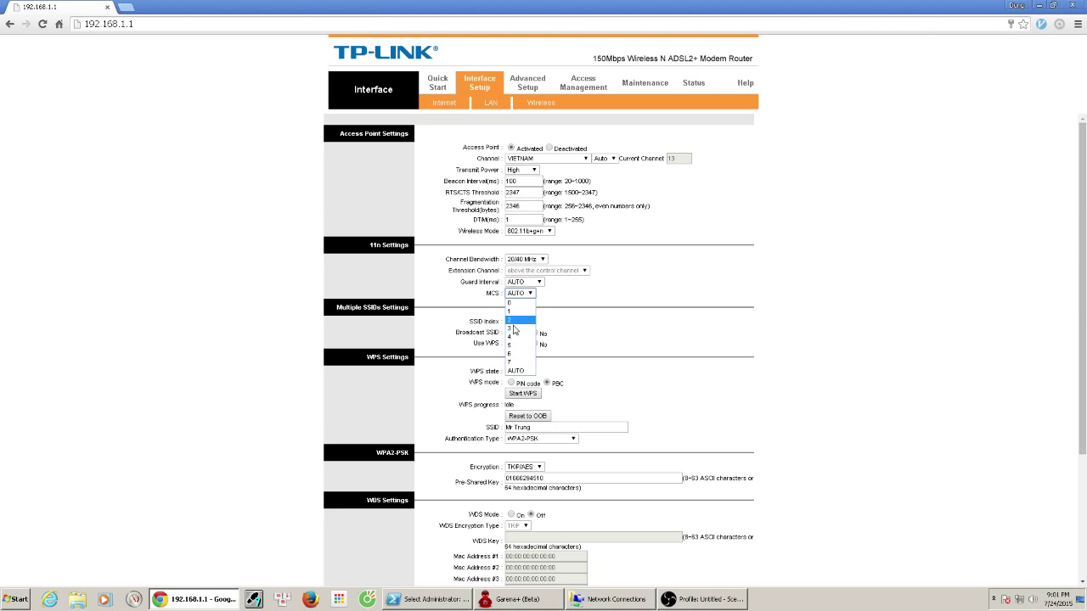
pyautogui.click(581, 293)
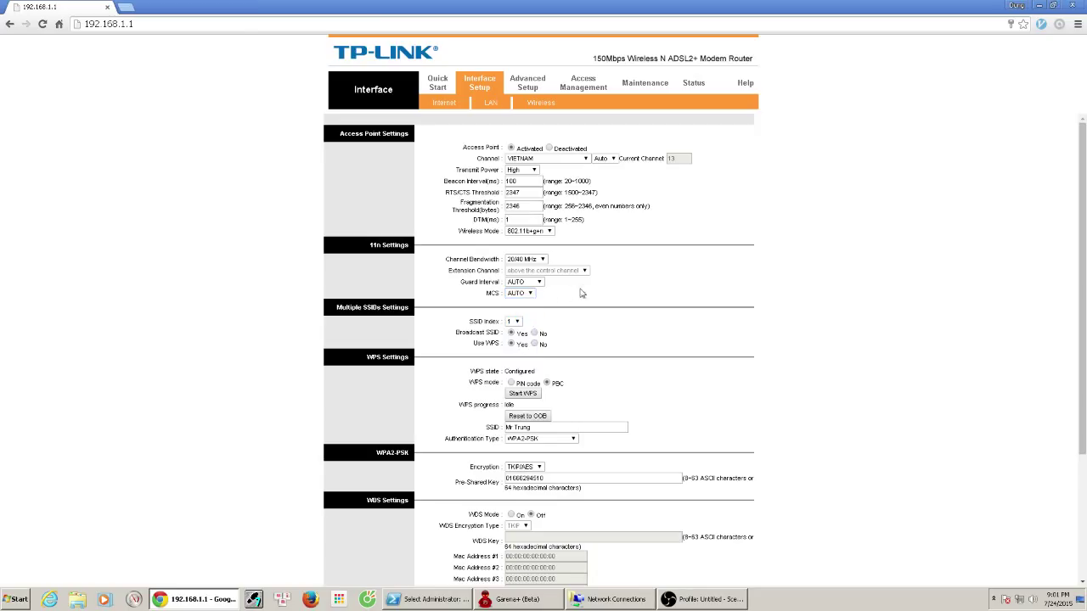
pyautogui.click(522, 282)
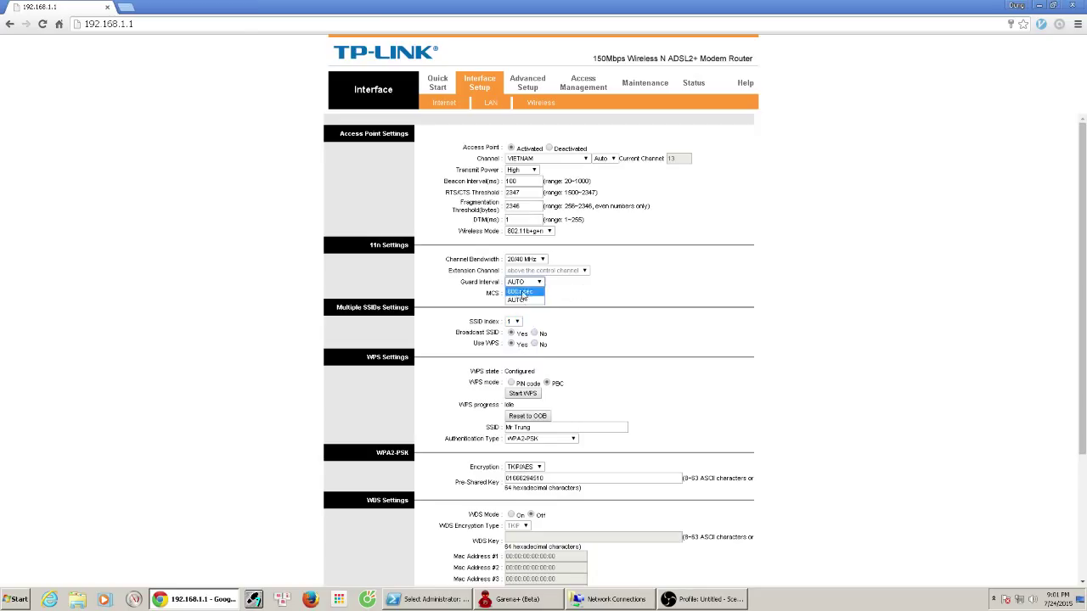
pyautogui.click(640, 281)
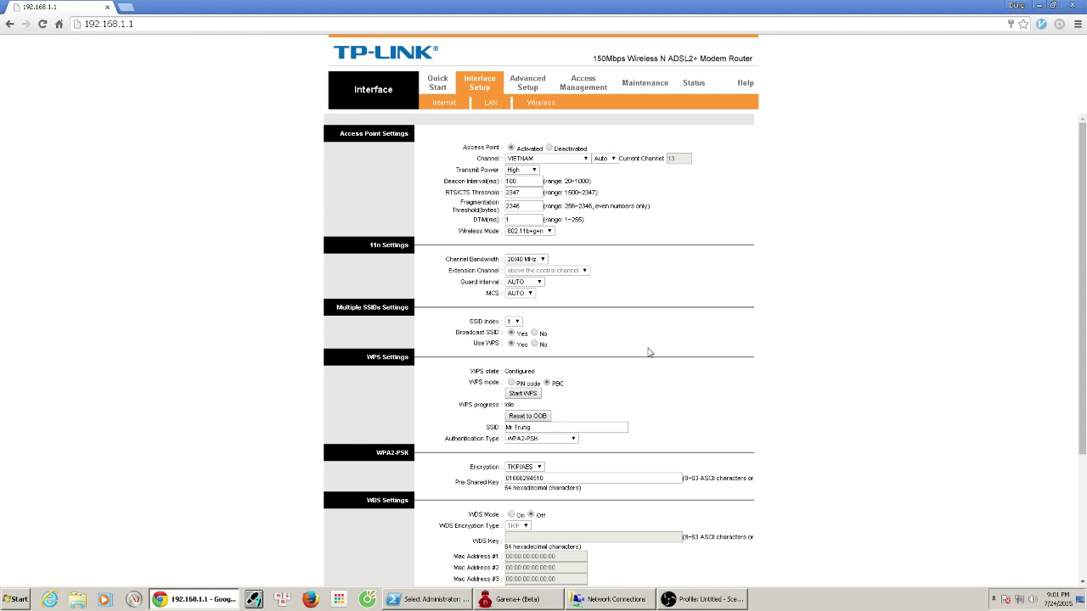
# Step: Examine the SSID Index choices and the wireless network's SSID name
pyautogui.click(517, 322)
pyautogui.click(659, 328)
pyautogui.moveTo(535, 427); pyautogui.dragTo(504, 427)
pyautogui.click(629, 392)
# Step: Examine the Authentication Type choices and the WPA2-PSK Encryption choices for the wireless network
pyautogui.click(573, 439)
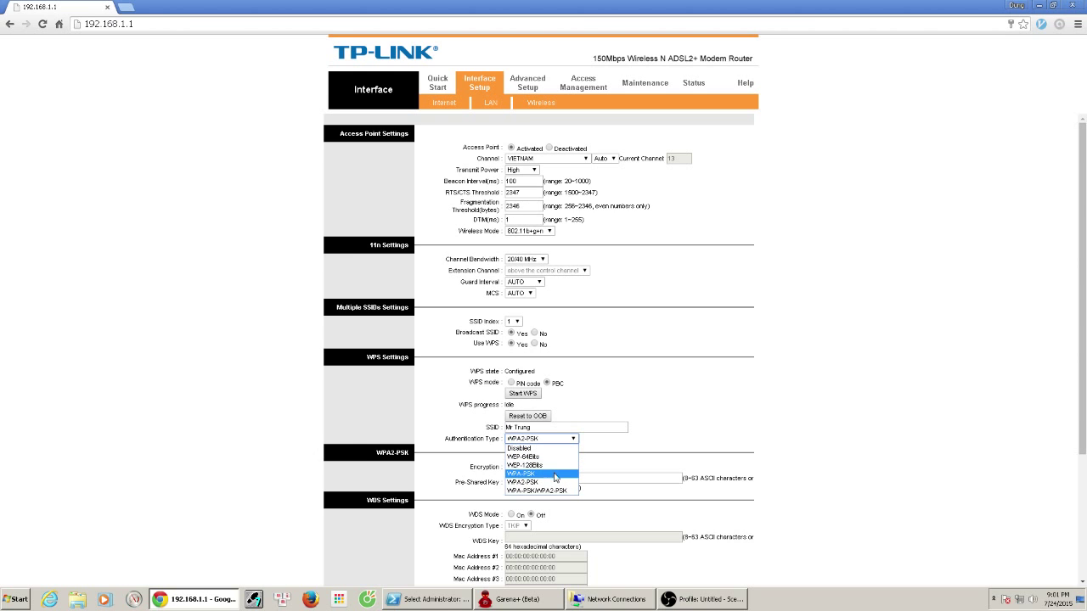
pyautogui.click(714, 456)
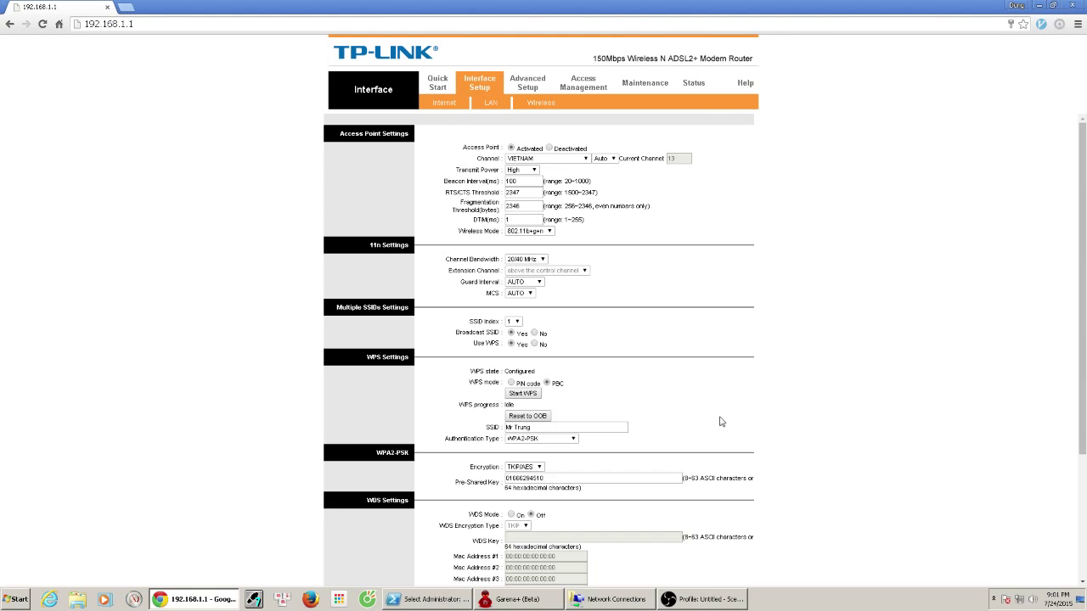
pyautogui.moveTo(1083, 394); pyautogui.dragTo(1084, 467)
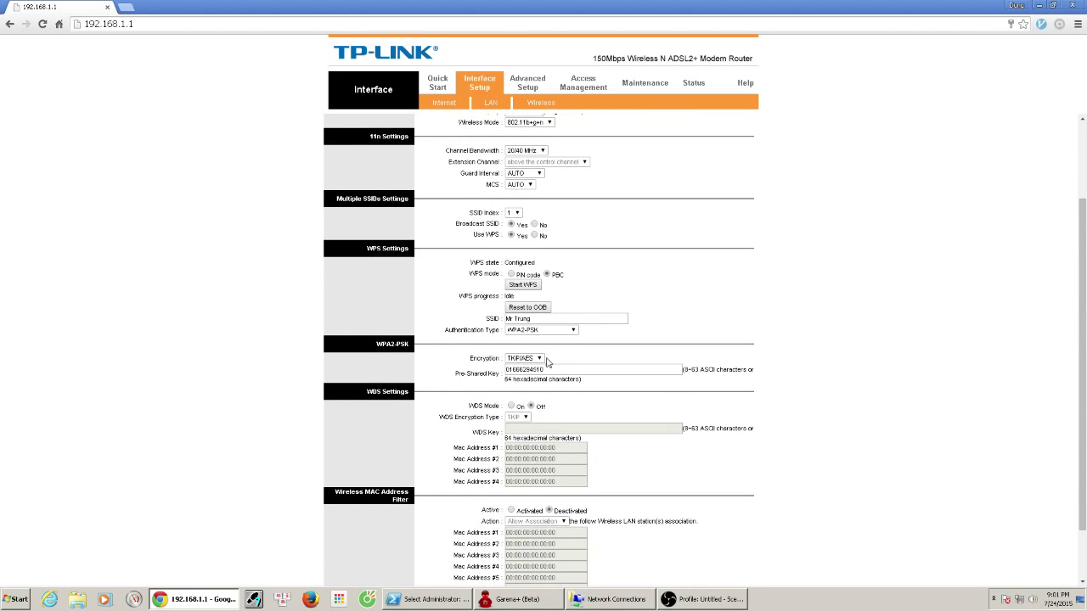
pyautogui.click(539, 359)
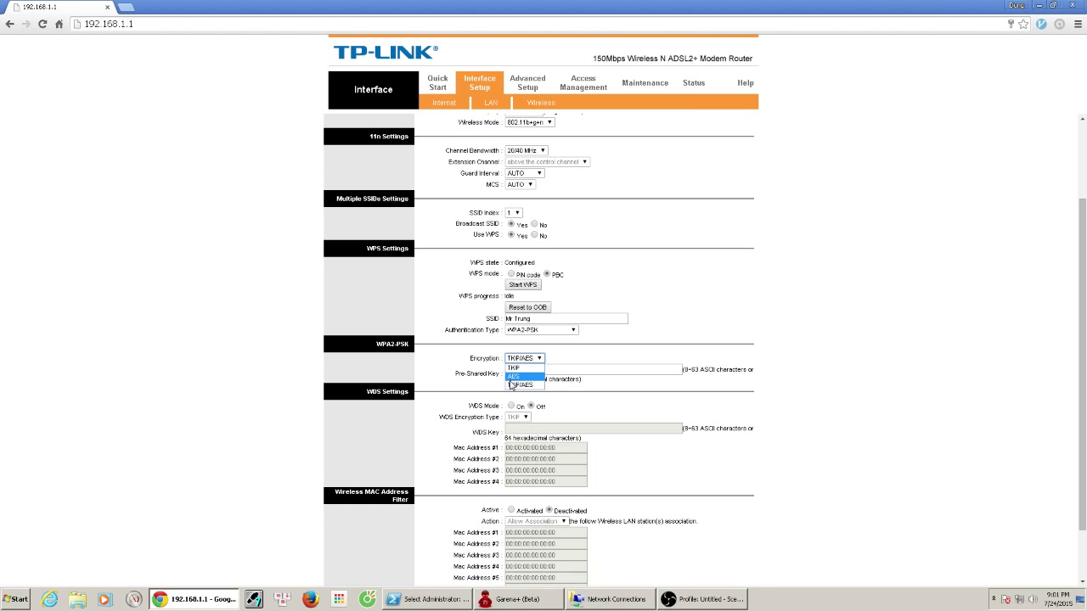
pyautogui.click(809, 330)
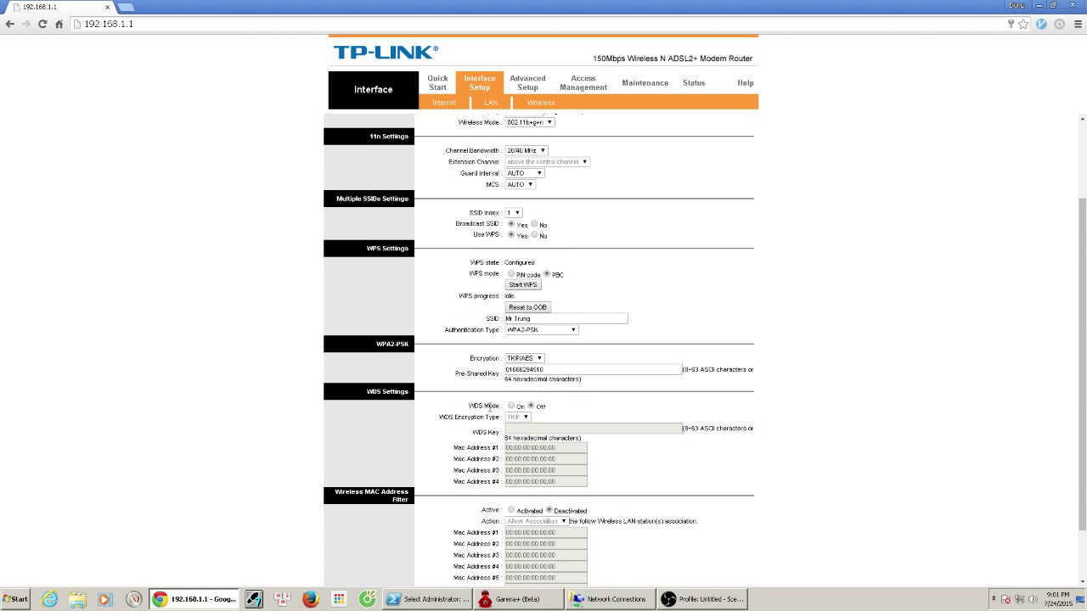
# Step: Turn WDS Mode on to examine the WDS Encryption Type choices, and turn it off again
pyautogui.scroll(-2, 918, 379)
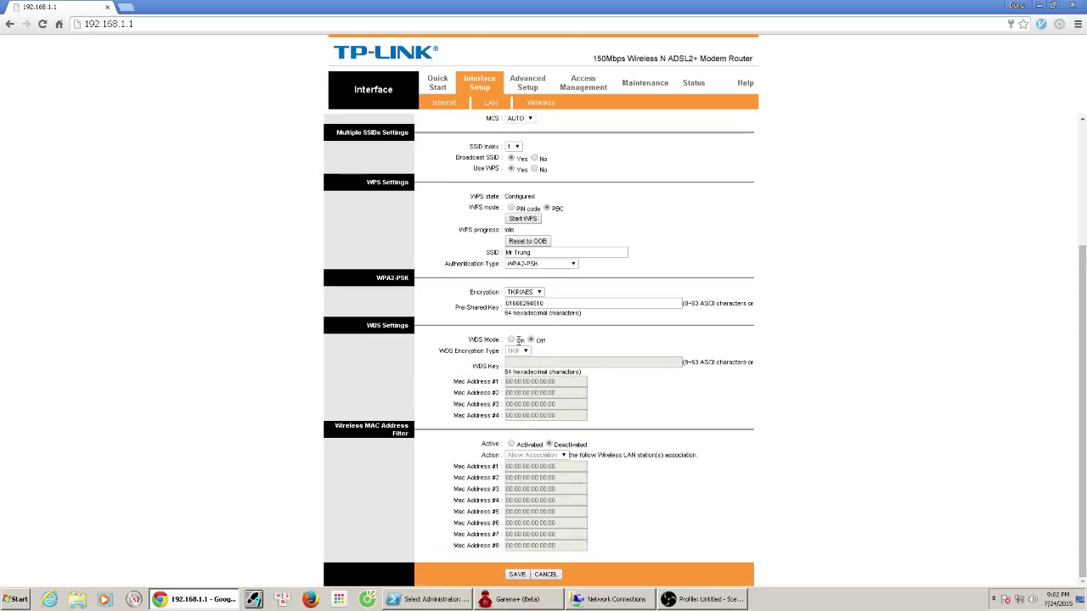
pyautogui.click(513, 340)
pyautogui.click(517, 350)
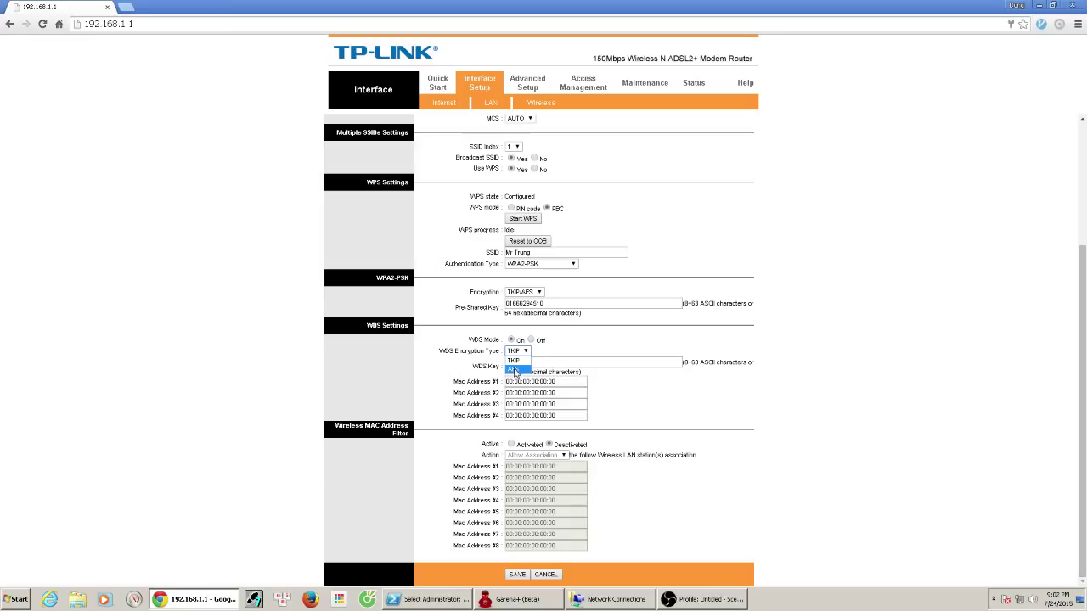
pyautogui.click(532, 340)
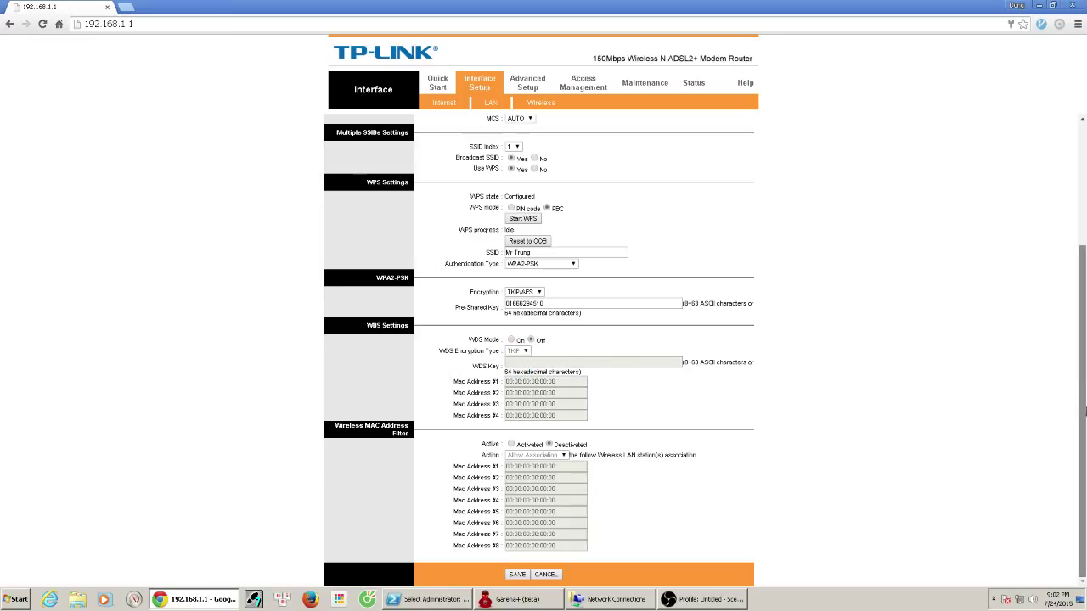
pyautogui.scroll(3, 812, 160)
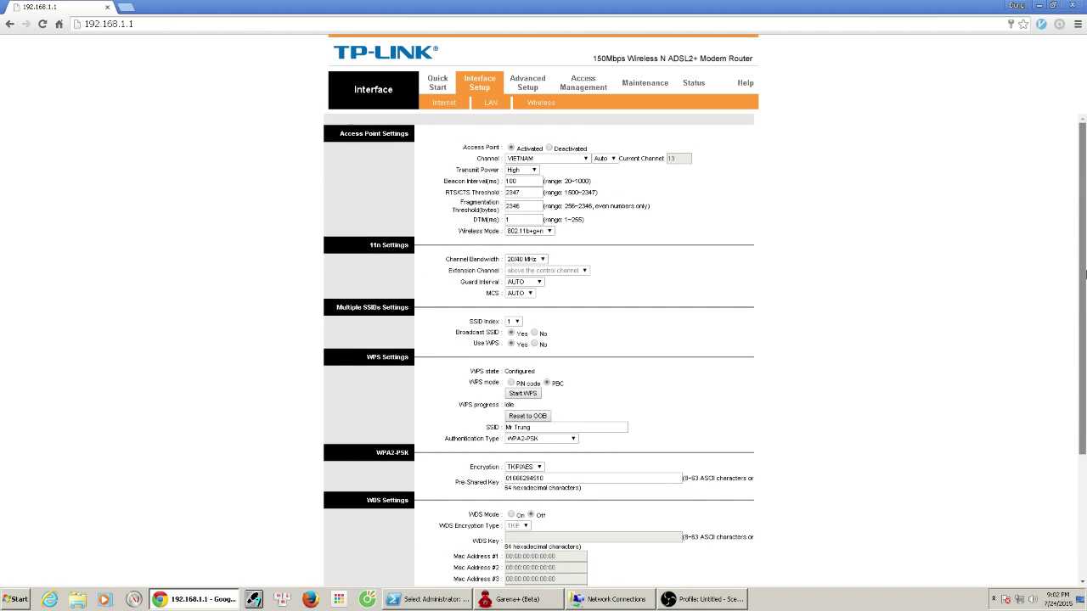
# Step: Open the advanced Firewall settings and read the warnings for the Firewall and SPI options
pyautogui.click(527, 92)
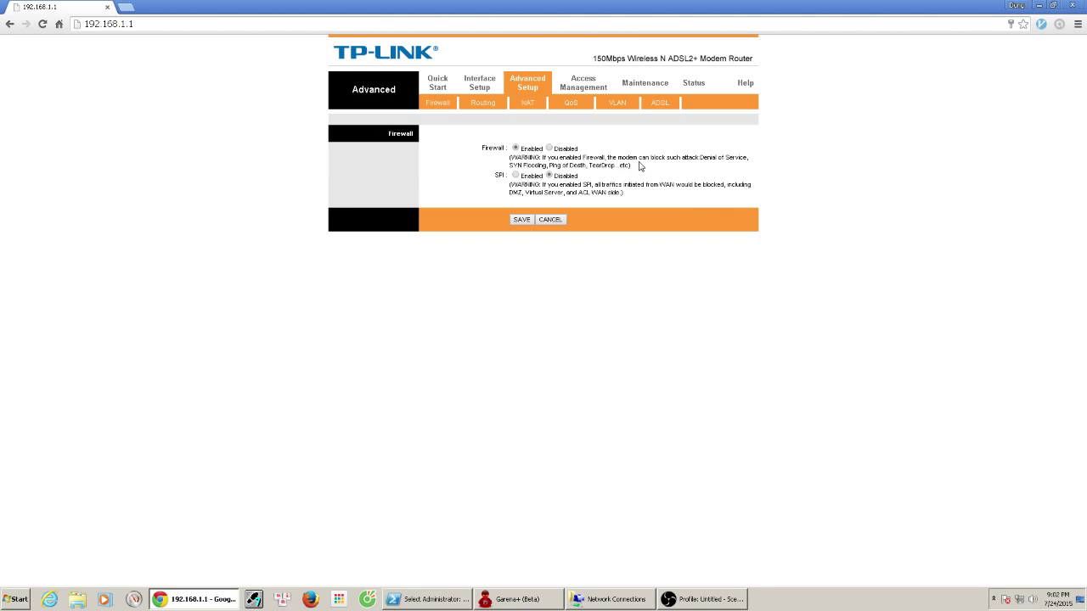
pyautogui.moveTo(564, 164); pyautogui.dragTo(583, 162)
pyautogui.click(650, 170)
pyautogui.moveTo(588, 168); pyautogui.dragTo(608, 164)
pyautogui.moveTo(607, 184); pyautogui.dragTo(651, 181)
pyautogui.moveTo(719, 184); pyautogui.dragTo(694, 184)
pyautogui.click(747, 181)
pyautogui.moveTo(578, 192); pyautogui.dragTo(622, 193)
pyautogui.click(576, 207)
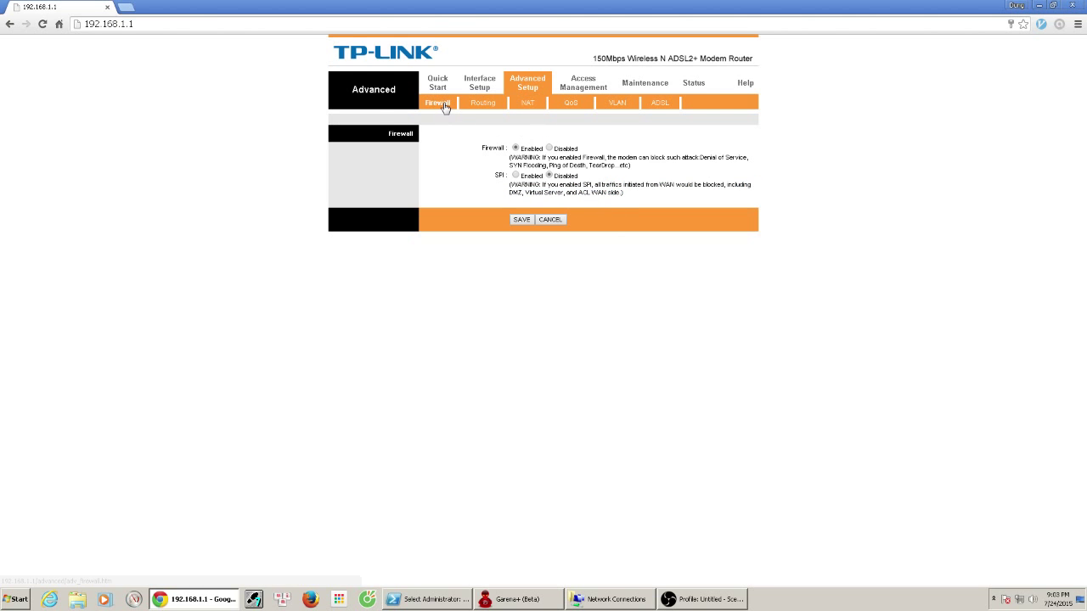
# Step: Review the Routing Table List and the Virtual Circuit choices in the NAT settings
pyautogui.click(480, 105)
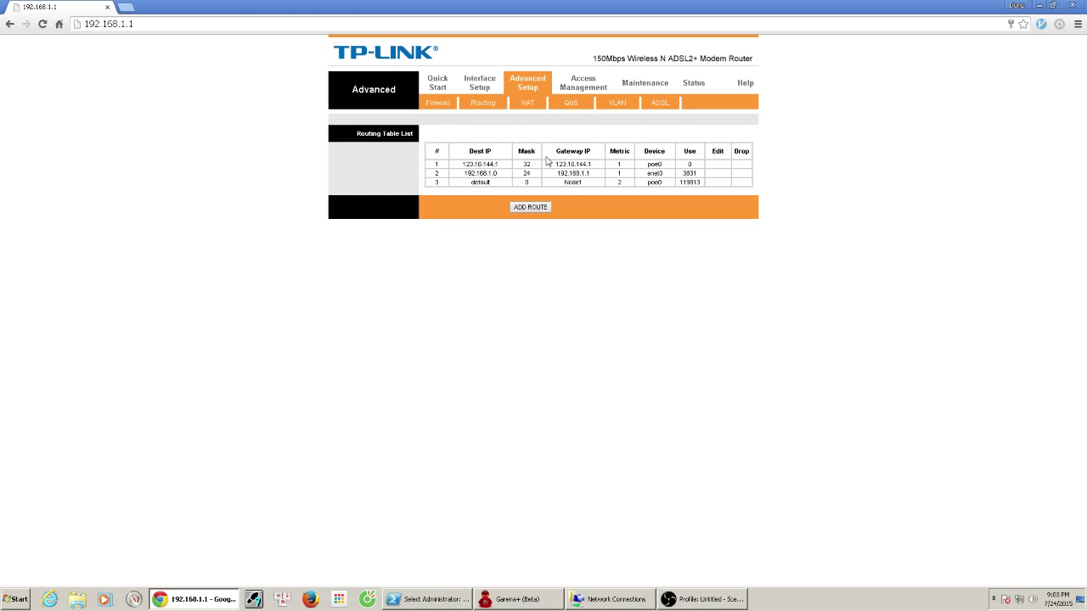
pyautogui.doubleClick(688, 173)
pyautogui.click(534, 103)
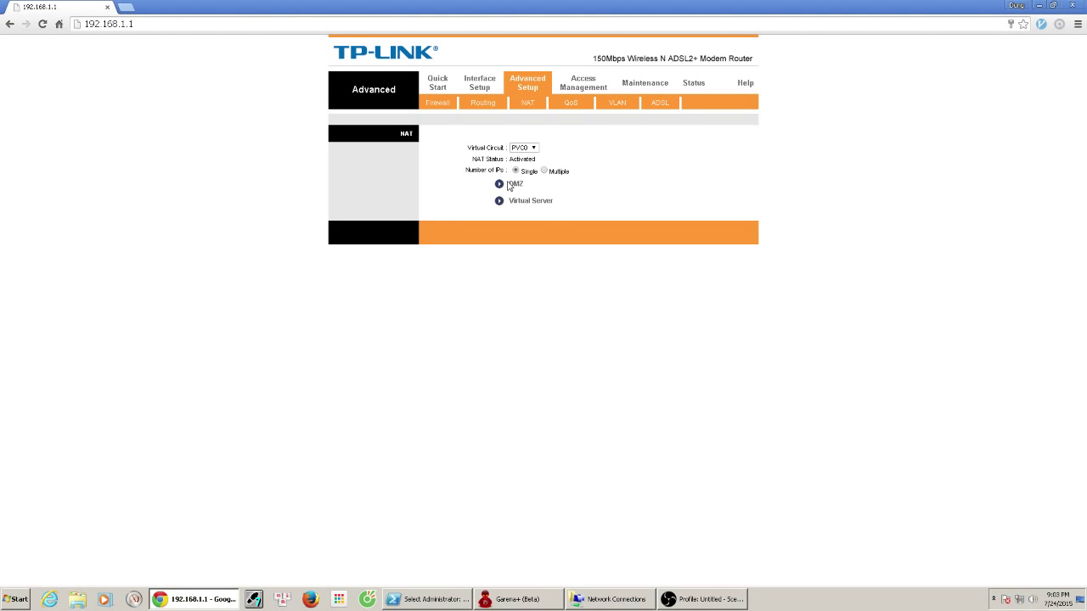
pyautogui.click(534, 149)
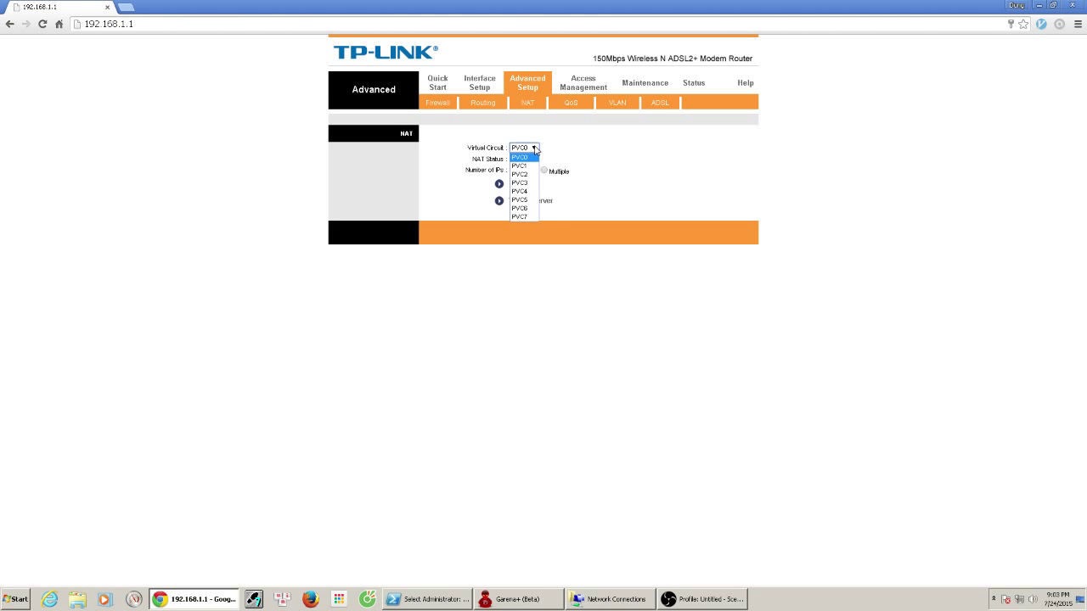
pyautogui.click(611, 146)
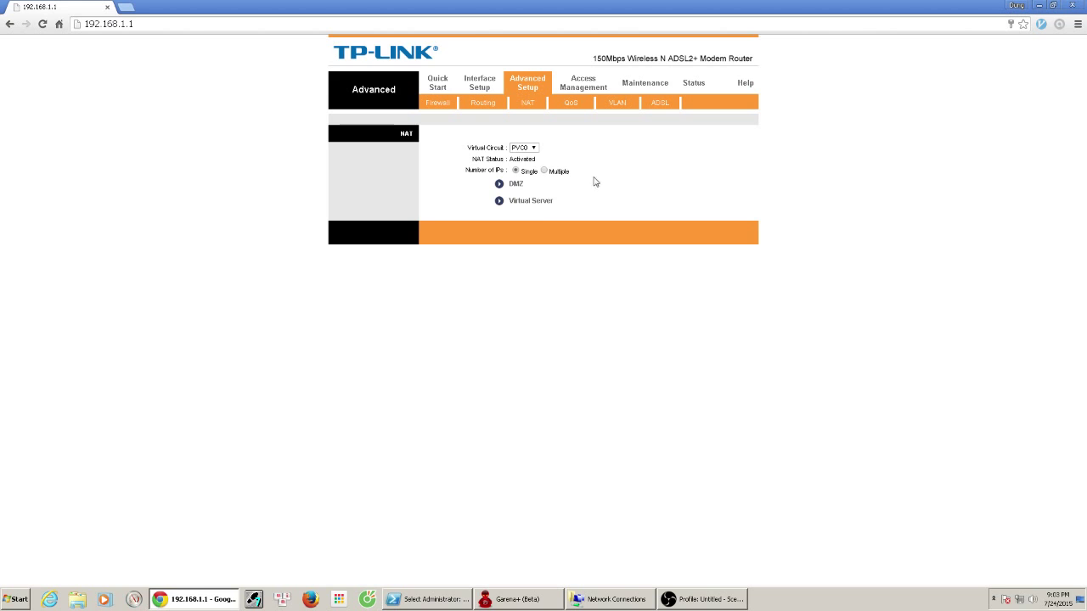
pyautogui.click(535, 149)
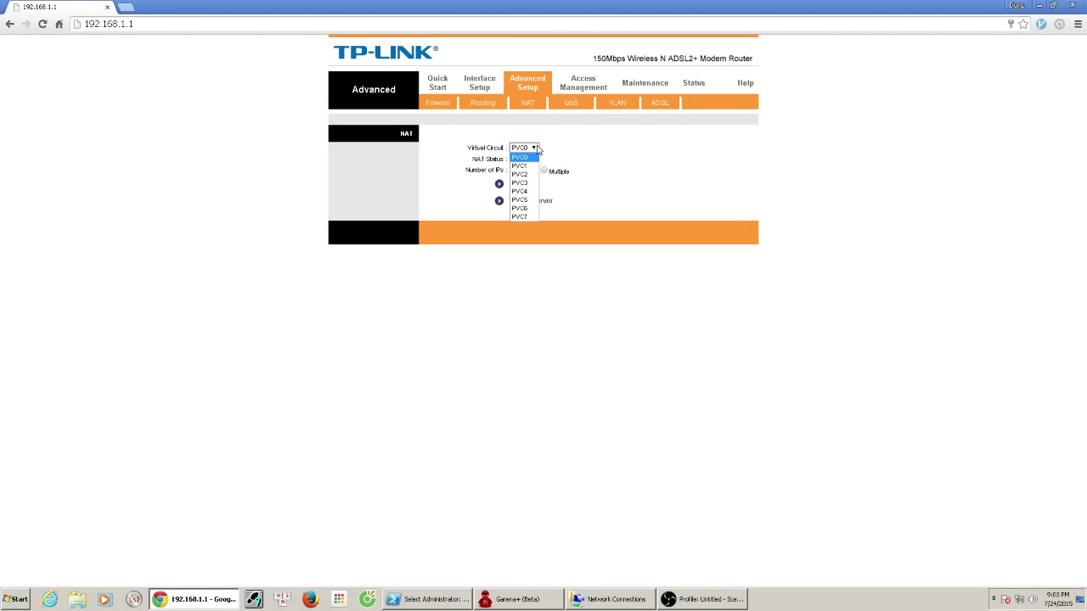
pyautogui.click(590, 146)
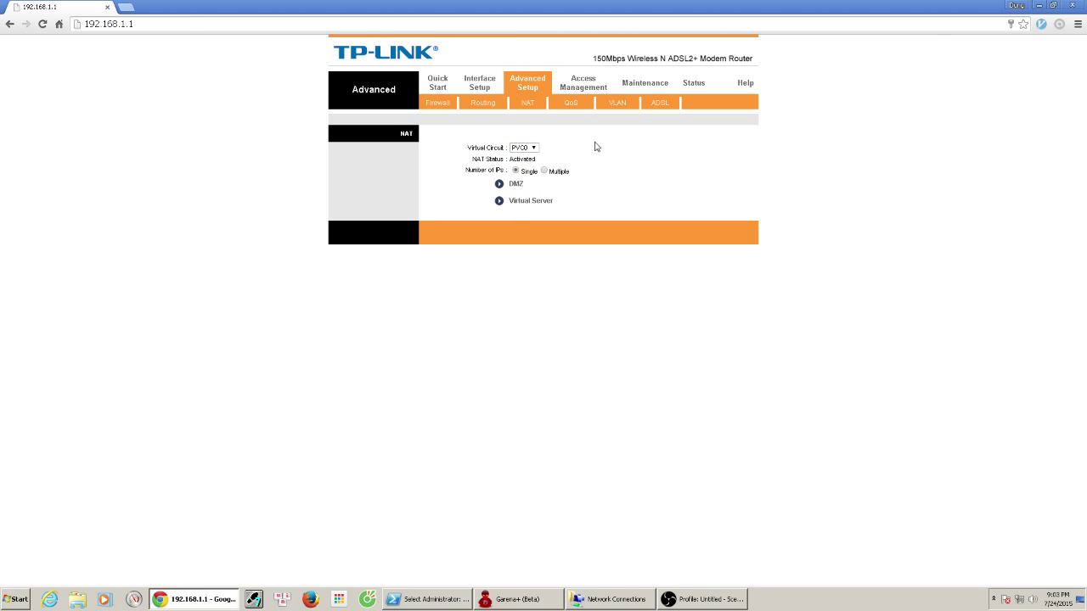
# Step: Switch the NAT Number of IPs to Multiple and back to Single
pyautogui.click(544, 171)
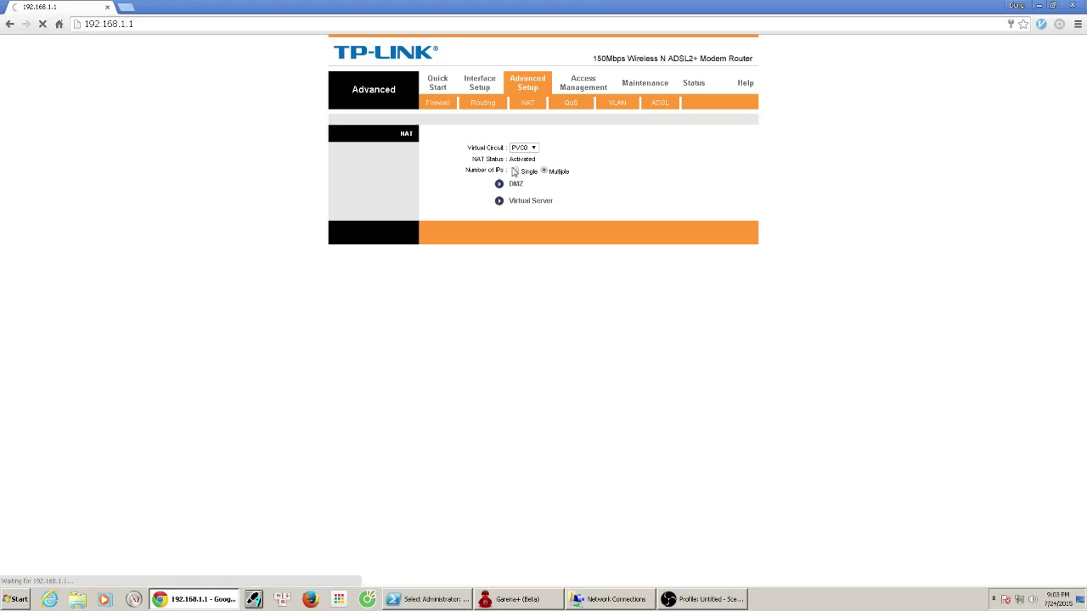
pyautogui.click(515, 170)
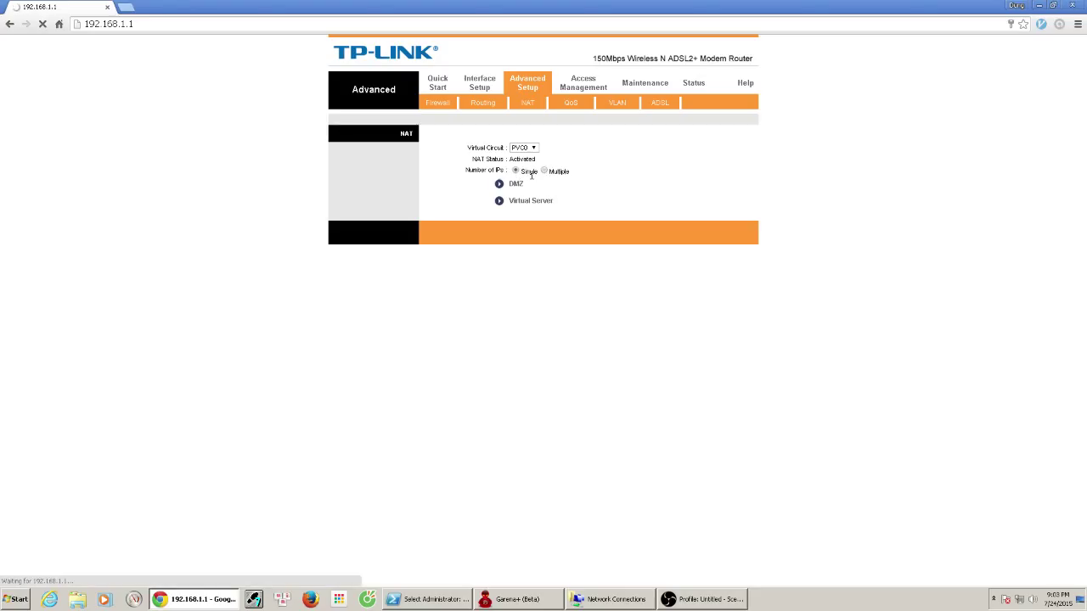